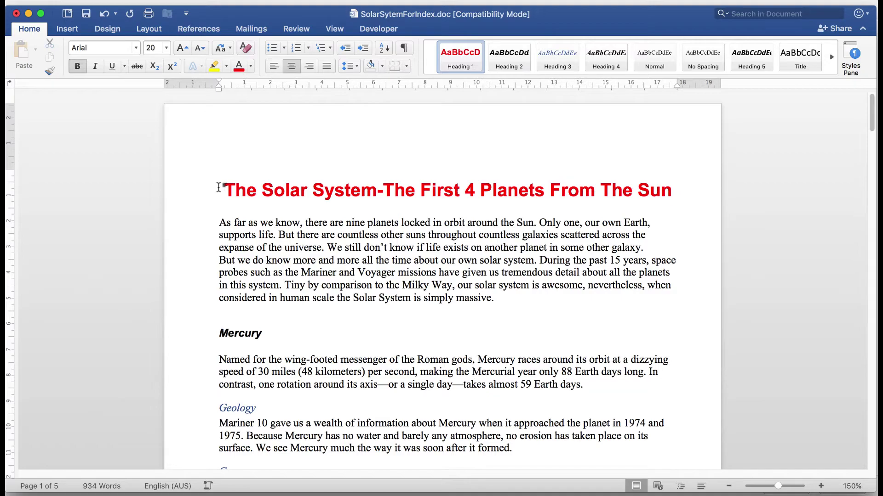
# Step: Mark the Mercury heading as an index entry with main entry 'Mercury'
pyautogui.scroll(-20, 219, 187)
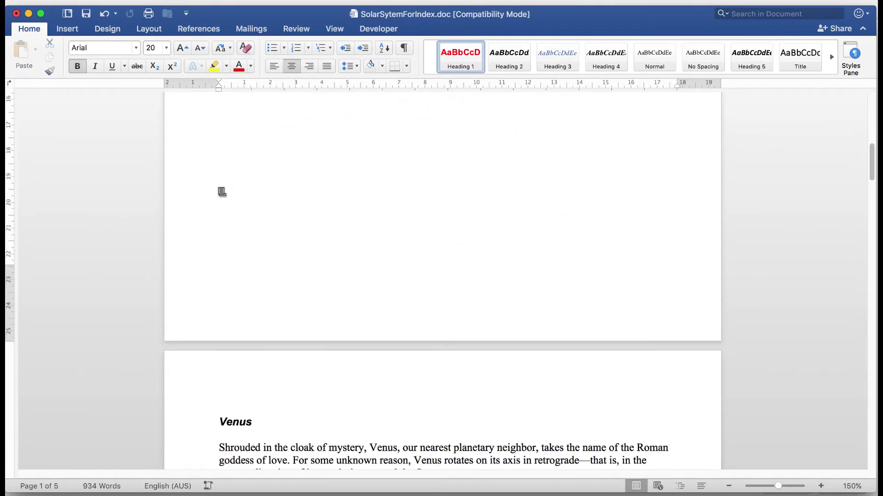
pyautogui.scroll(5, 218, 187)
pyautogui.scroll(-15, 218, 188)
pyautogui.scroll(-10, 219, 187)
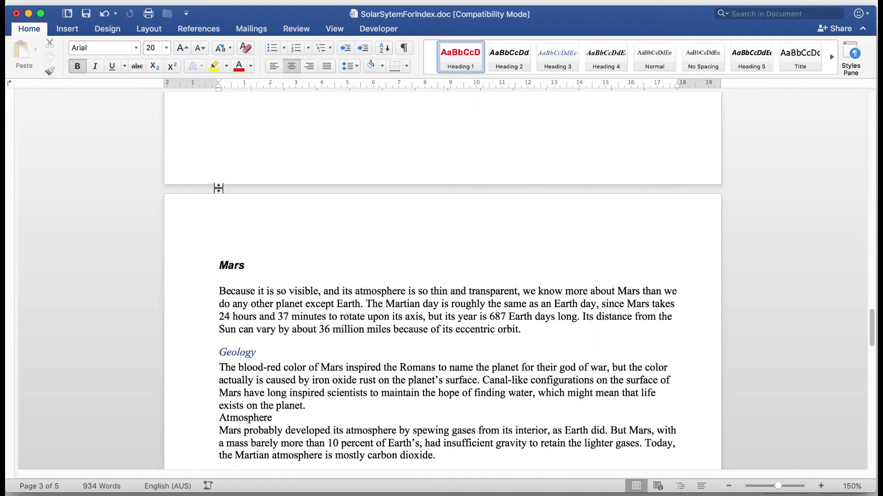
pyautogui.scroll(-10, 218, 188)
pyautogui.scroll(-5, 218, 188)
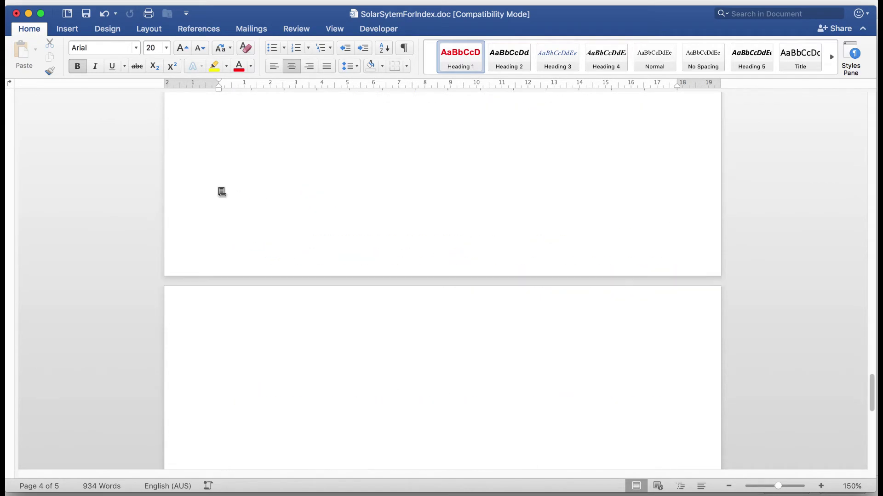
pyautogui.scroll(15, 221, 188)
pyautogui.scroll(20, 223, 188)
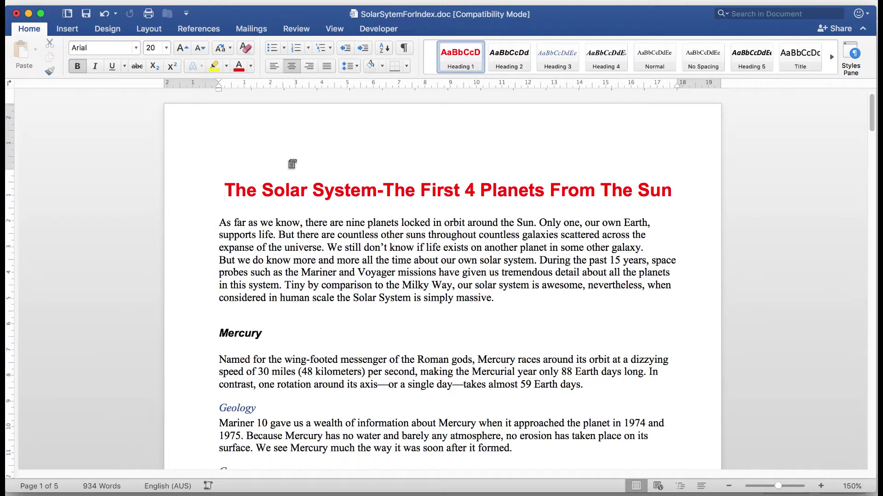
pyautogui.doubleClick(240, 332)
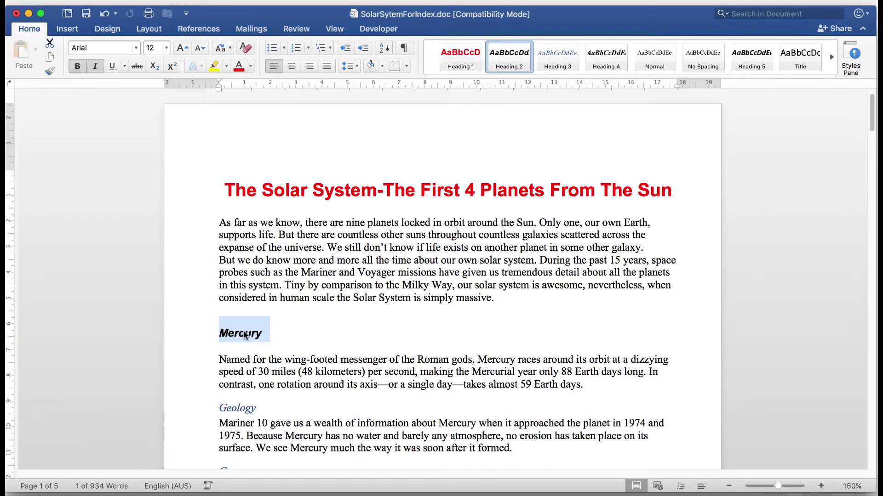
pyautogui.click(195, 30)
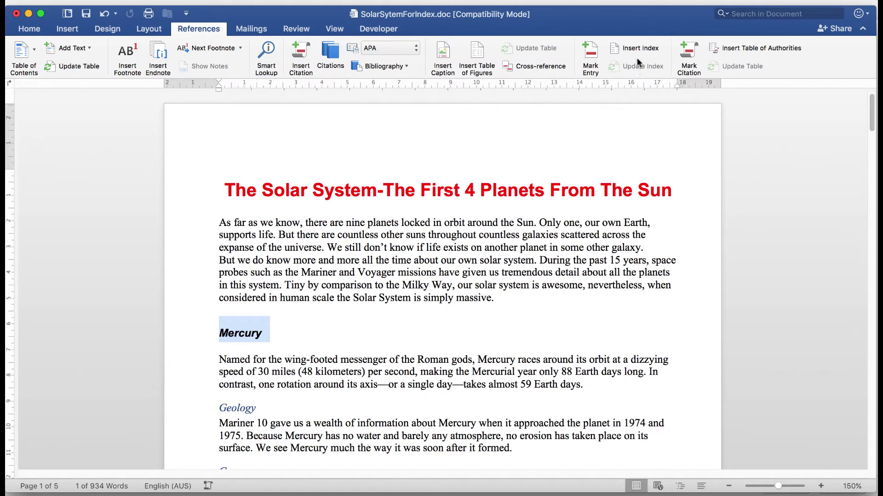
pyautogui.click(590, 51)
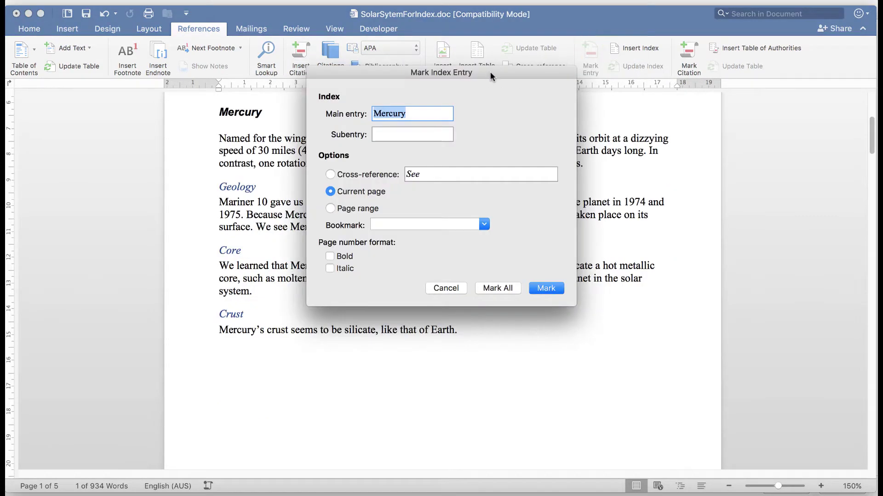
pyautogui.moveTo(486, 70); pyautogui.dragTo(691, 174)
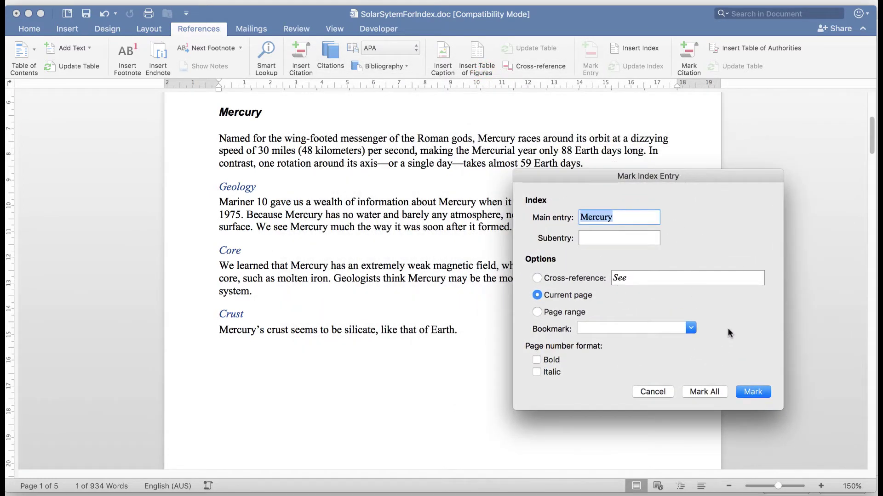
pyautogui.click(752, 392)
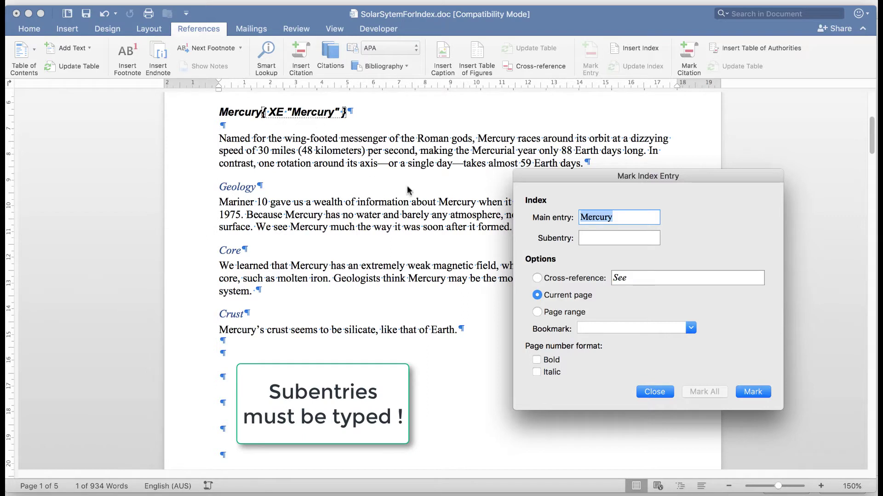
# Step: Add Geology, Core and Crust as index subentries under Mercury
pyautogui.click(599, 236)
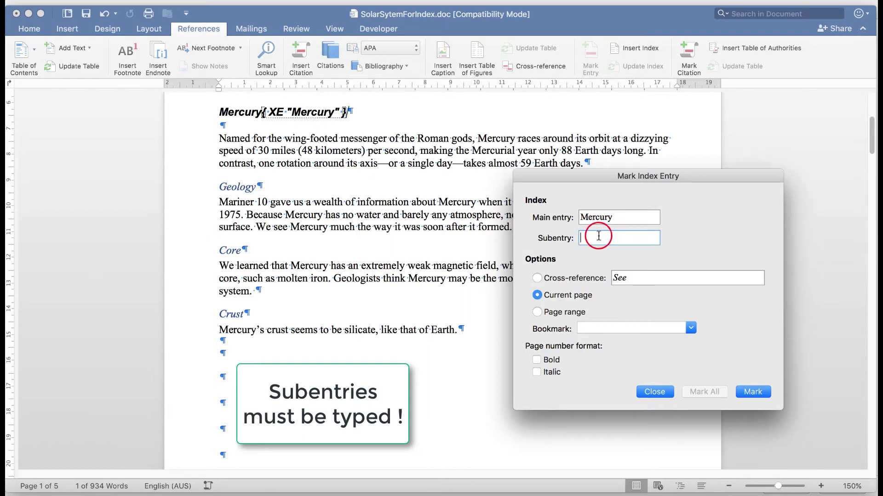
pyautogui.write('Geology')
pyautogui.click(752, 392)
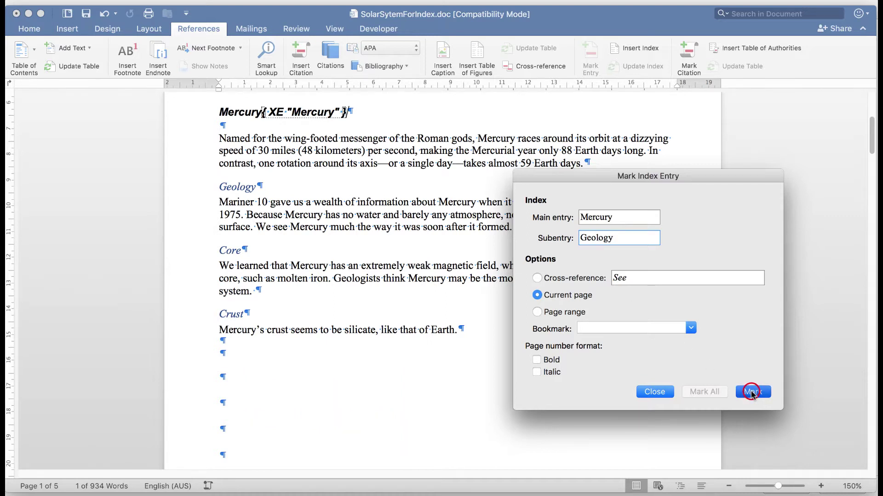
pyautogui.doubleClick(618, 237)
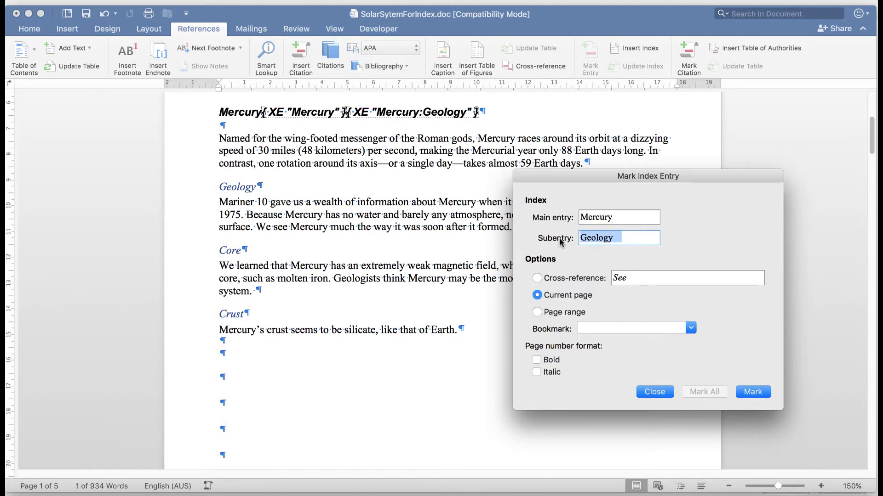
pyautogui.write('Core')
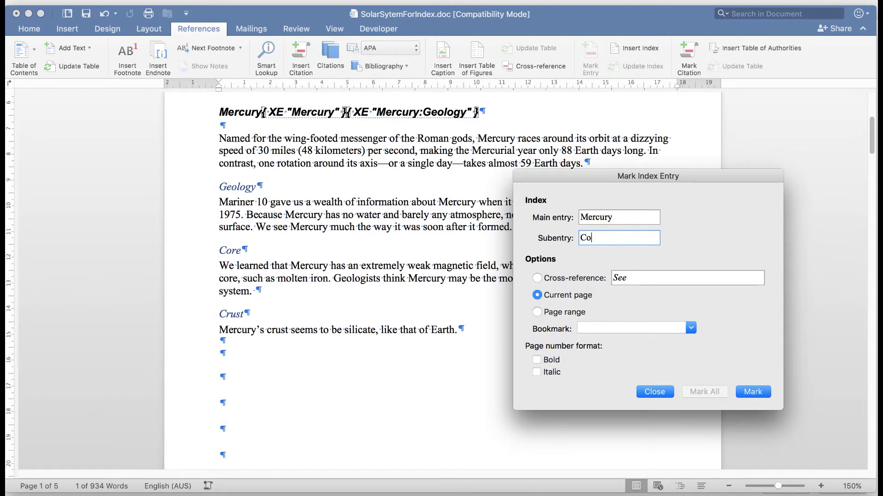
pyautogui.click(753, 391)
pyautogui.doubleClick(607, 237)
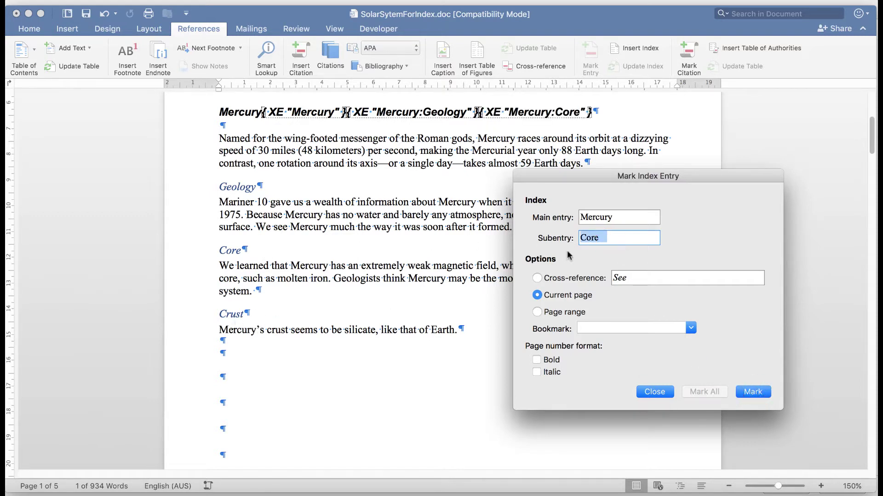
pyautogui.write('Crust')
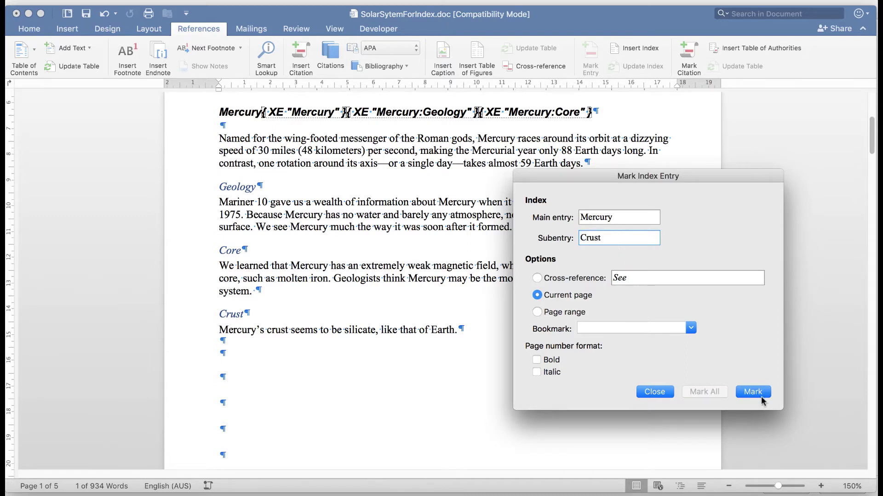
pyautogui.click(752, 392)
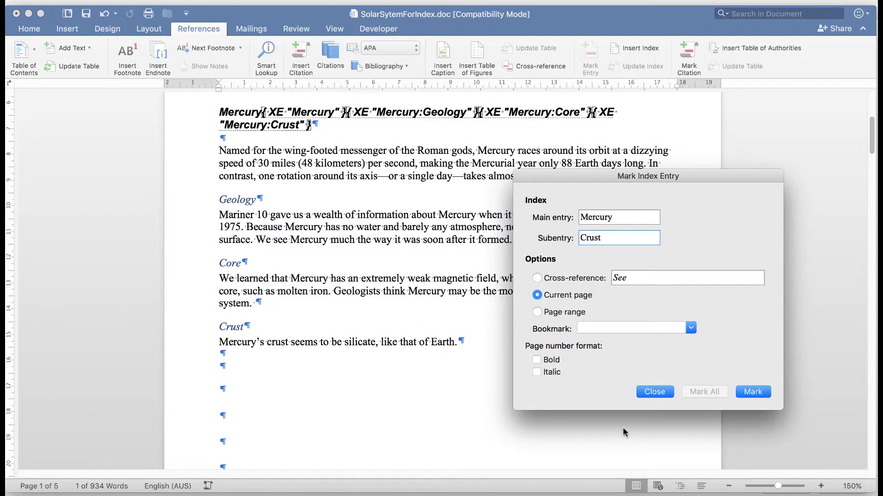
# Step: Close the entry window, then mark the Venus heading as main index entry 'Venus'
pyautogui.click(652, 392)
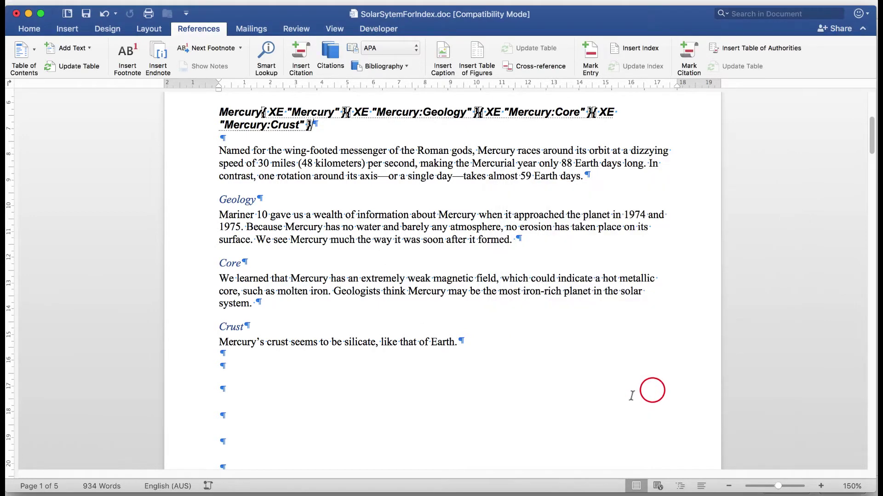
pyautogui.scroll(-10, 598, 396)
pyautogui.scroll(-3, 574, 402)
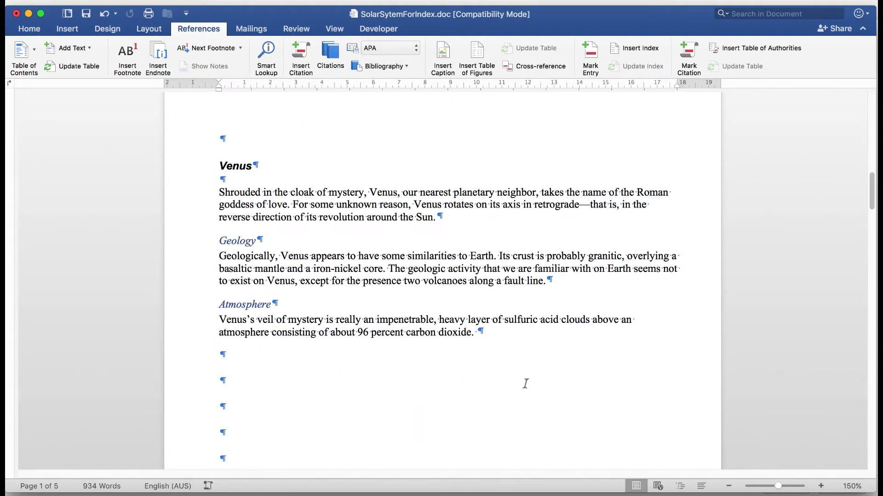
pyautogui.doubleClick(235, 167)
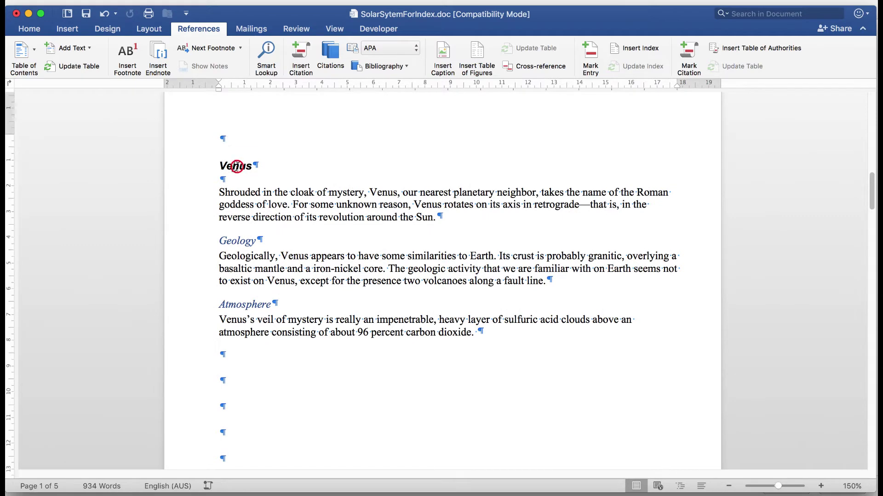
pyautogui.click(590, 52)
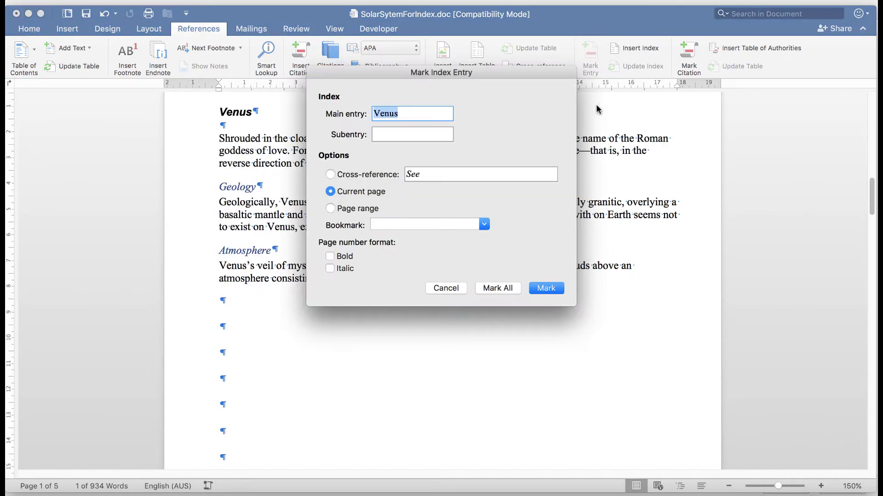
pyautogui.click(546, 289)
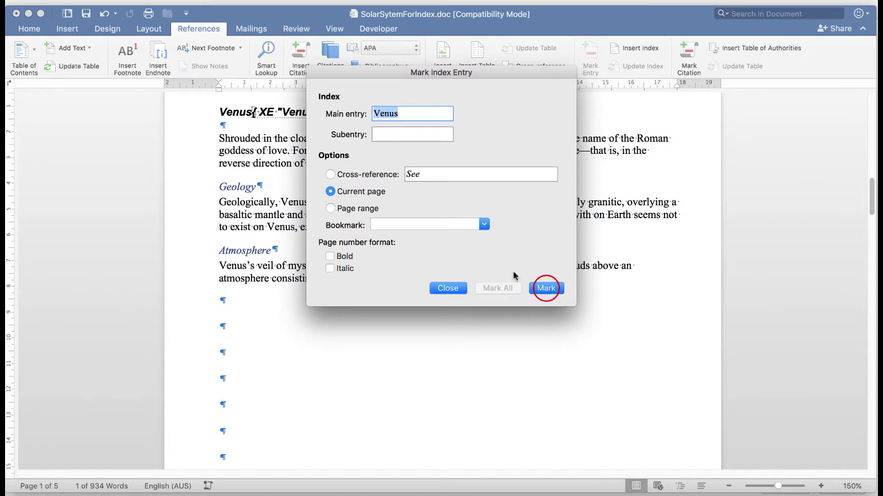
# Step: Add Geology and Atmosphere as Venus subentries and close the entry window
pyautogui.click(386, 133)
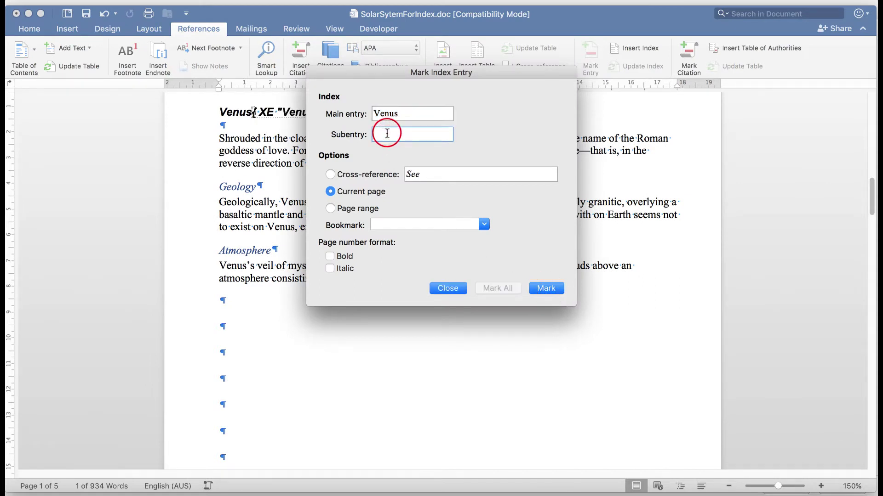
pyautogui.write('Geology')
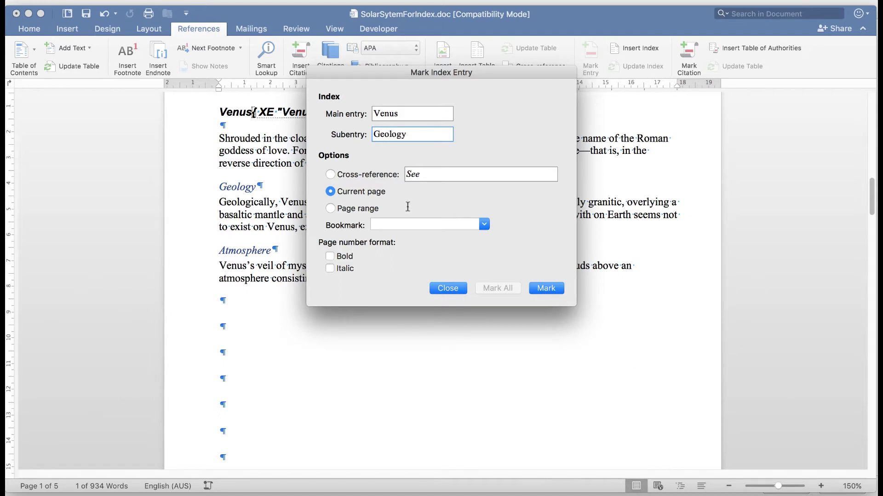
pyautogui.click(544, 288)
pyautogui.moveTo(410, 133); pyautogui.dragTo(350, 136)
pyautogui.write('Atmosphere')
pyautogui.click(546, 288)
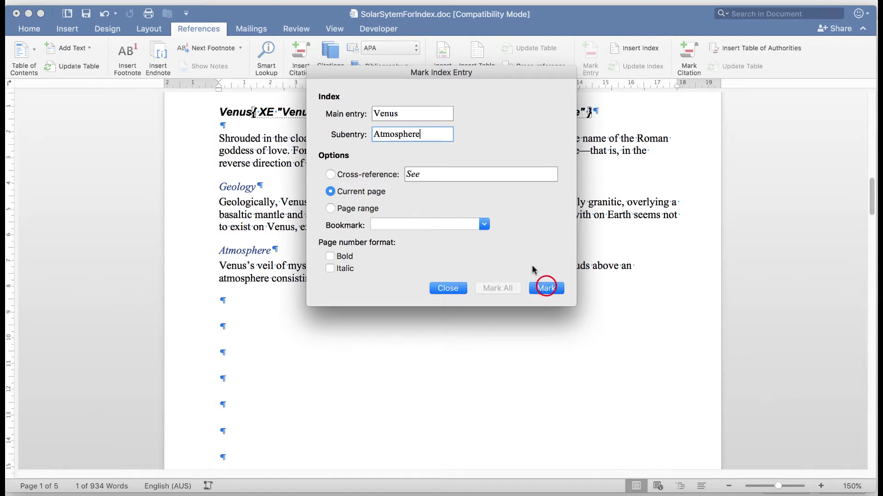
pyautogui.click(447, 288)
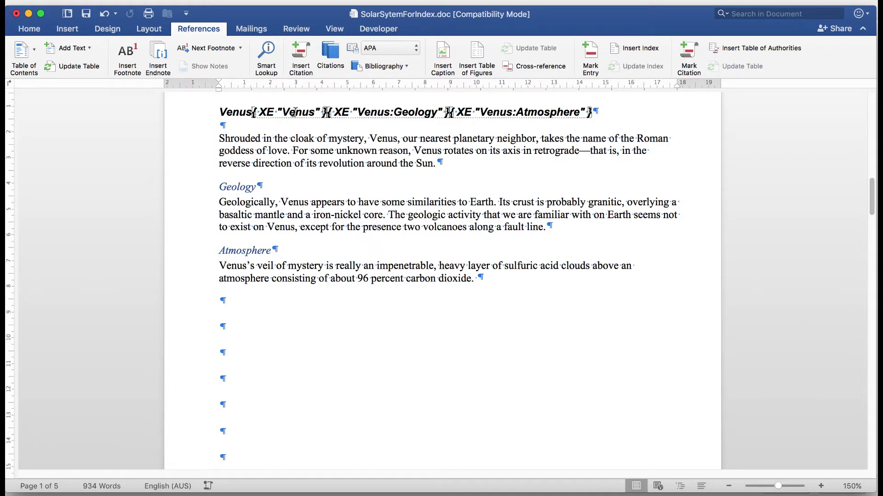
# Step: Turn off Show/Hide ¶ so the blank page after Mars shows no formatting marks
pyautogui.scroll(-10, 378, 360)
pyautogui.scroll(-5, 383, 366)
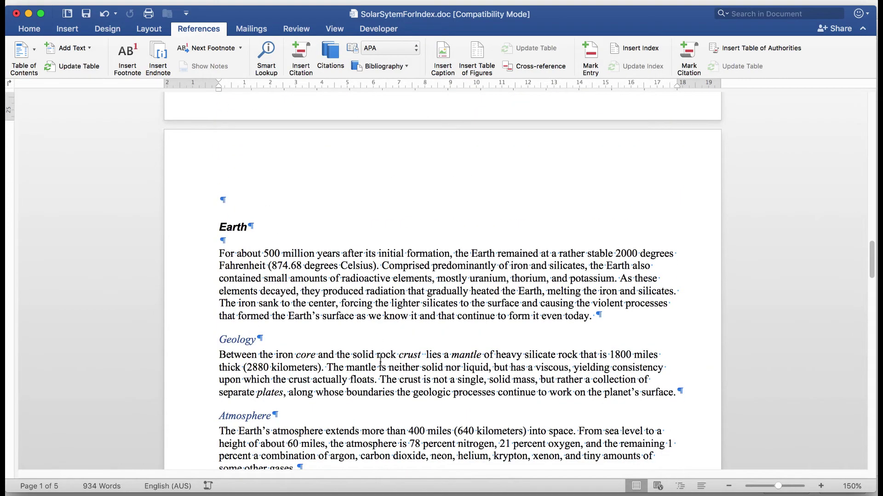
pyautogui.scroll(-15, 380, 363)
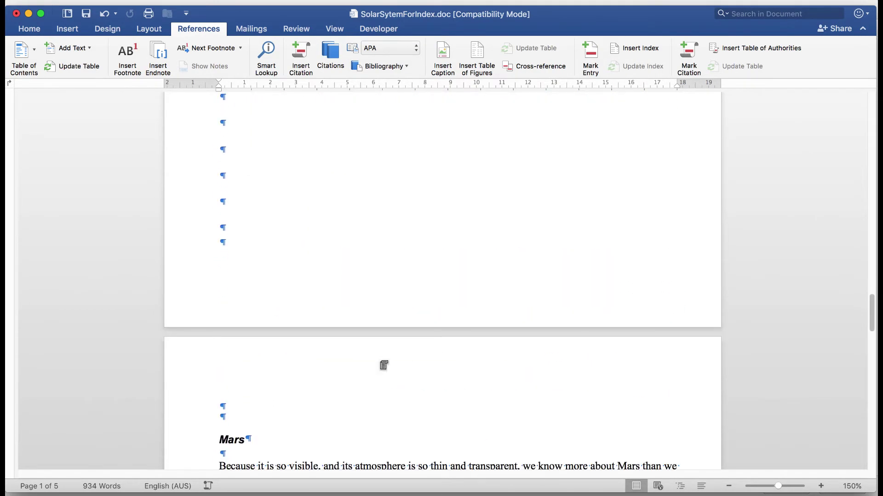
pyautogui.scroll(-5, 379, 362)
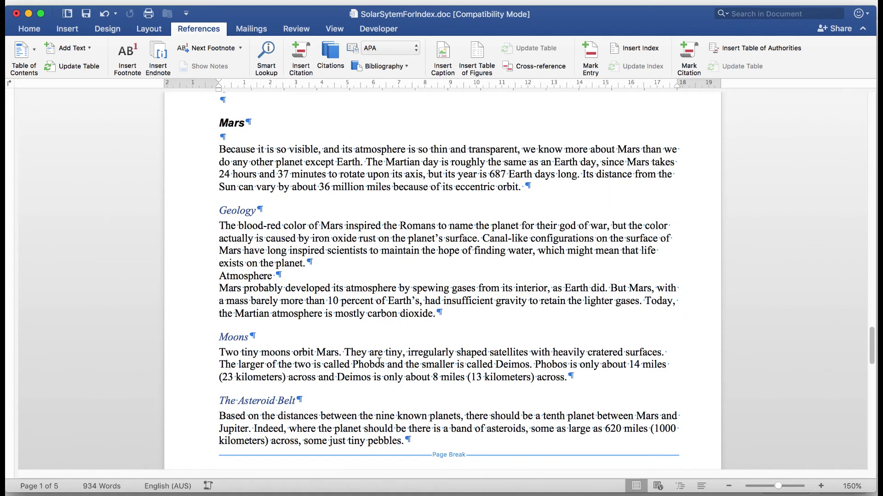
pyautogui.scroll(1, 379, 361)
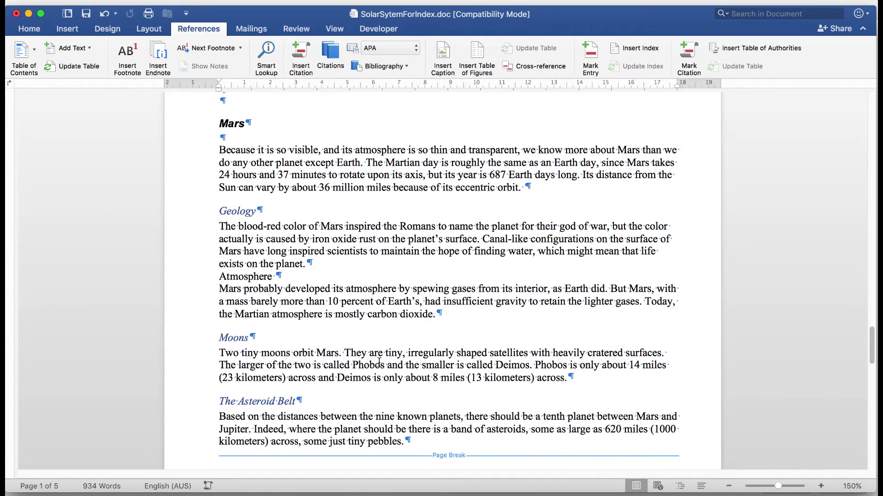
pyautogui.scroll(-10, 378, 364)
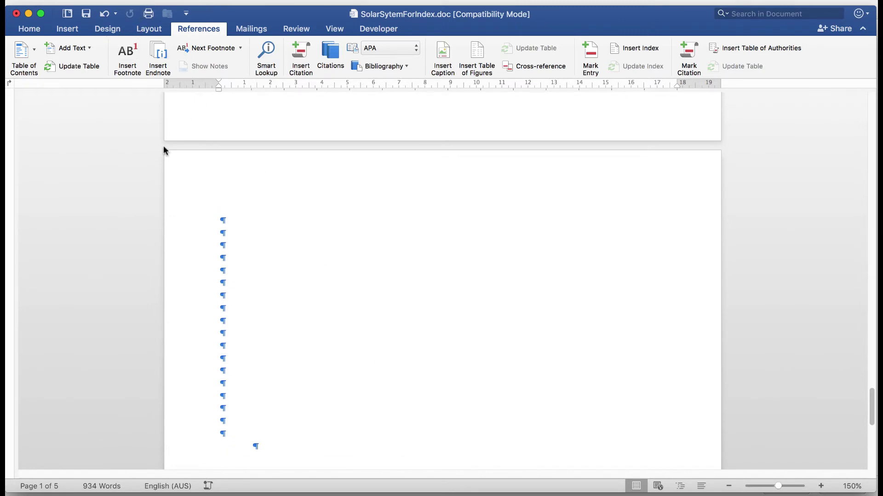
pyautogui.click(30, 29)
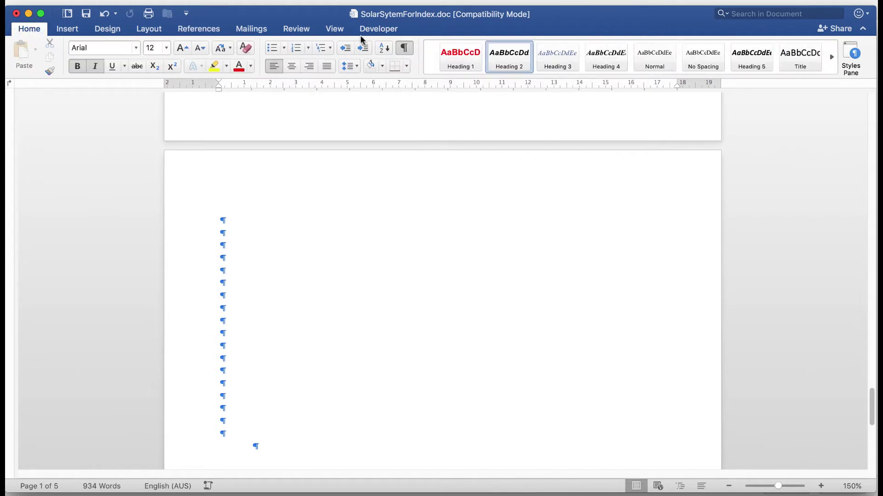
pyautogui.click(403, 48)
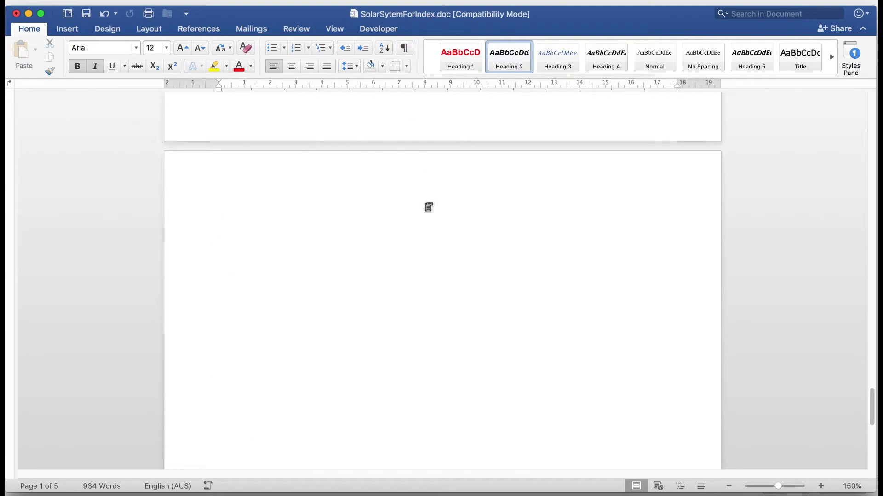
pyautogui.scroll(5, 425, 204)
pyautogui.scroll(12, 425, 204)
pyautogui.scroll(-15, 424, 201)
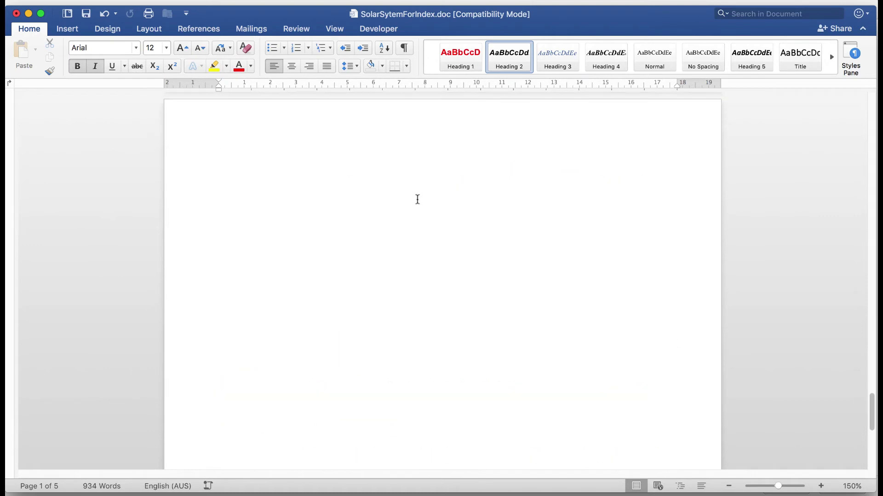
# Step: Type the title 'Index' on the empty page and start a new line
pyautogui.click(234, 150)
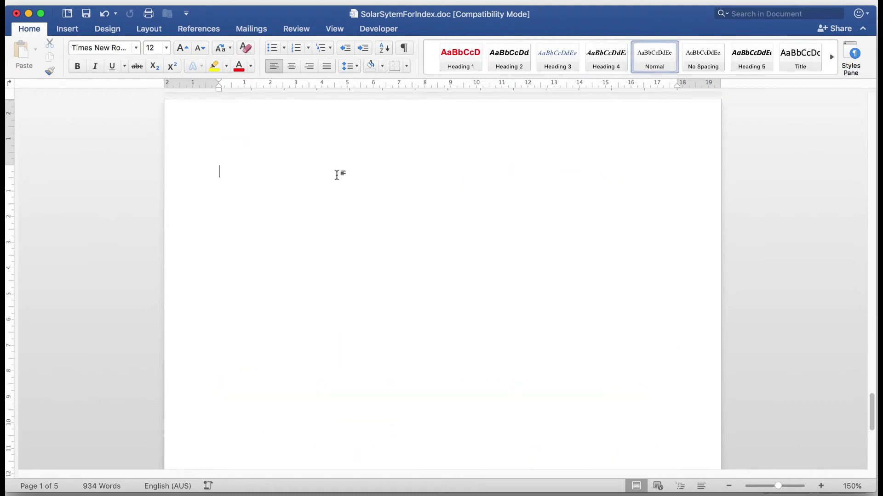
pyautogui.write('Index')
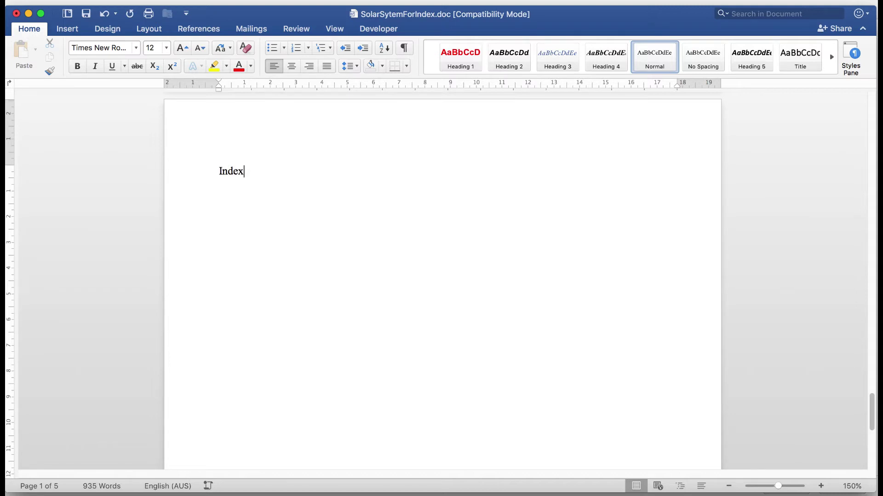
pyautogui.press('Return')
# Step: Insert an index with right-aligned page numbers below the title
pyautogui.click(192, 29)
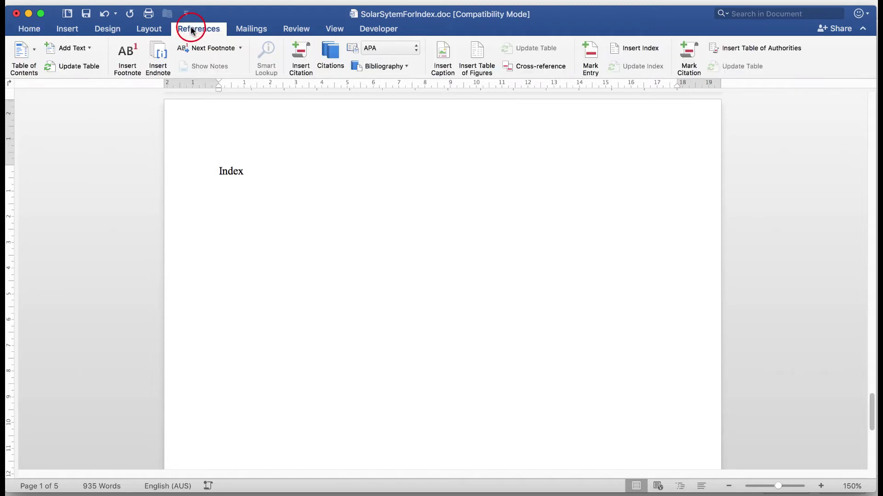
pyautogui.click(635, 46)
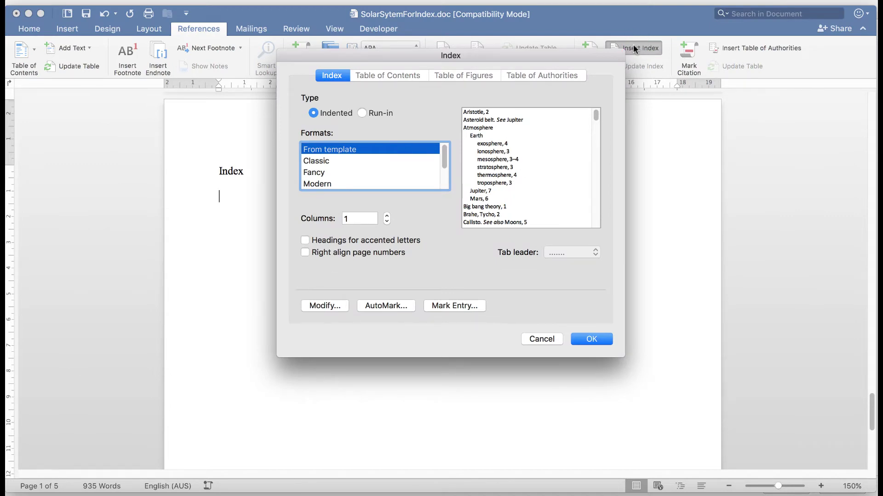
pyautogui.click(305, 252)
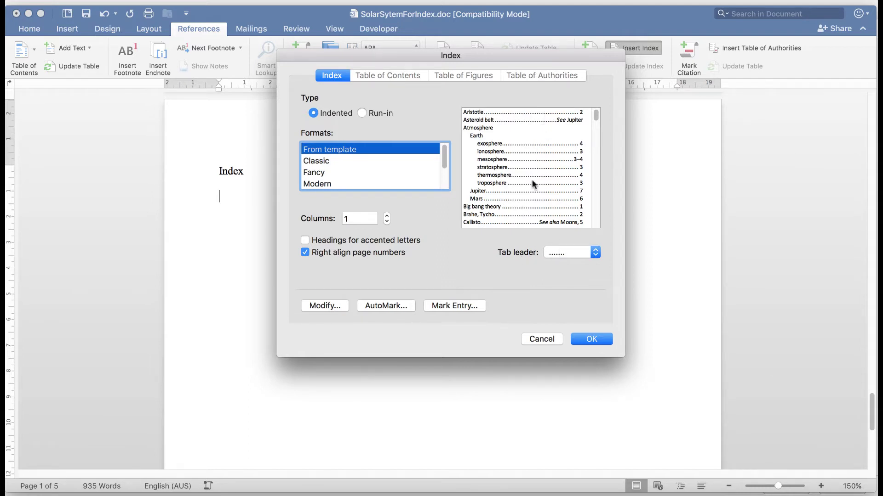
pyautogui.click(590, 340)
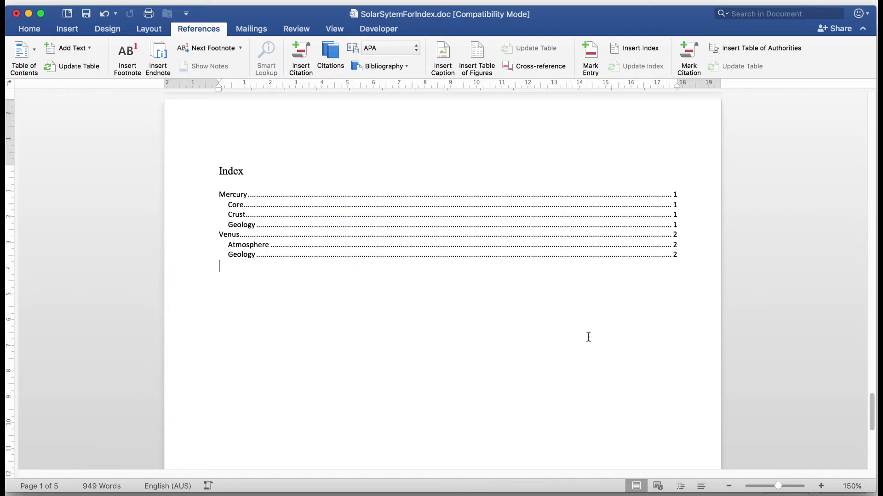
# Step: Show the Navigation Pane and jump to Mercury's Crust, then Venus's Atmosphere section
pyautogui.click(336, 31)
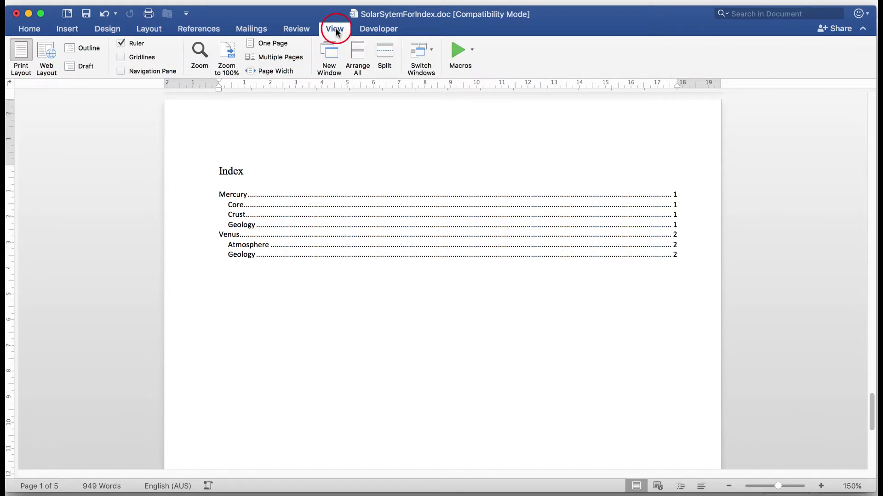
pyautogui.click(120, 70)
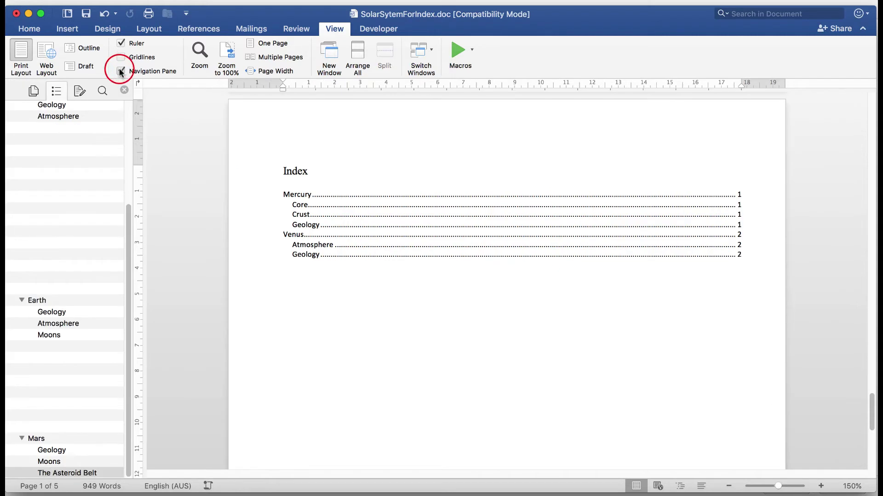
pyautogui.moveTo(129, 239); pyautogui.dragTo(121, 126)
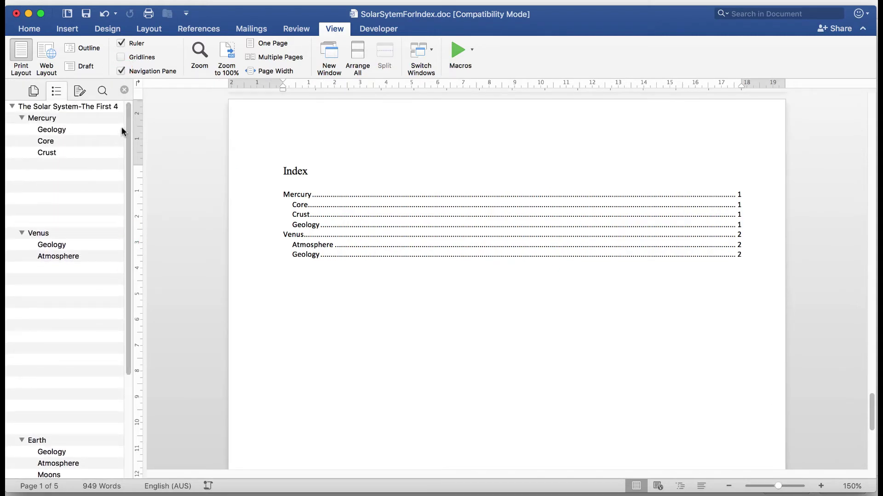
pyautogui.click(49, 153)
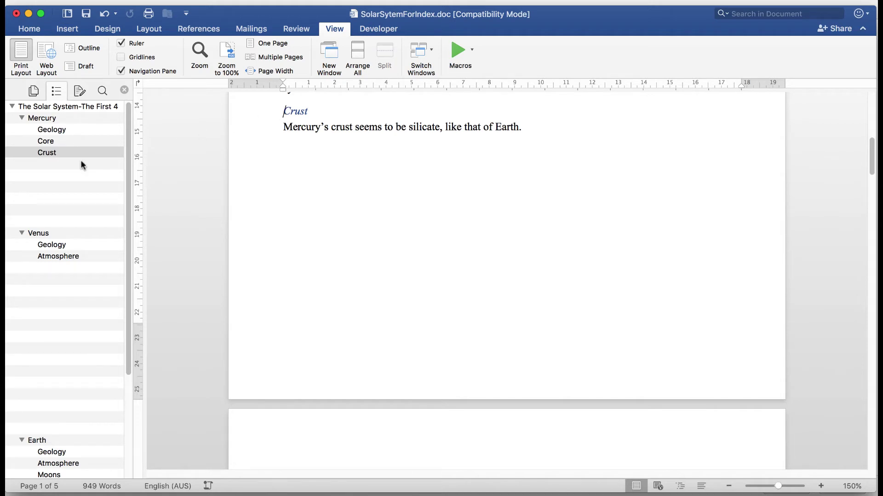
pyautogui.click(60, 256)
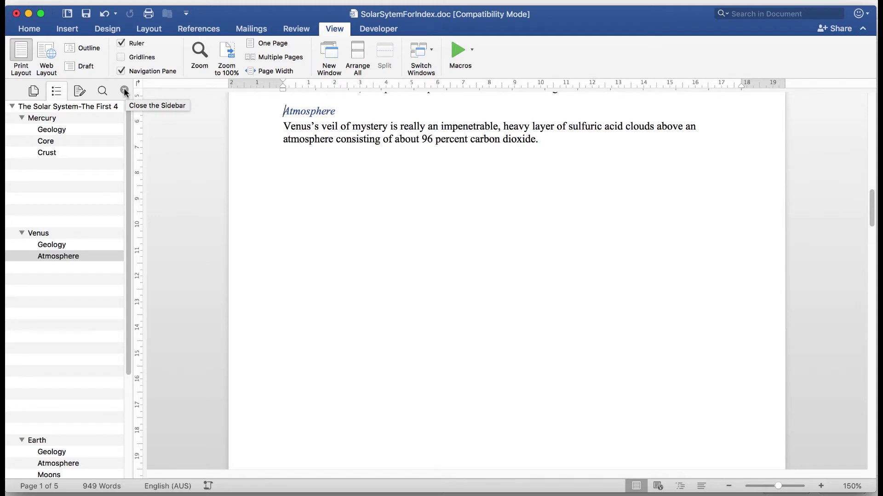
# Step: Close the headings pane and add 'Weight' and '1000 tons' lines after the Venus atmosphere paragraph
pyautogui.click(124, 91)
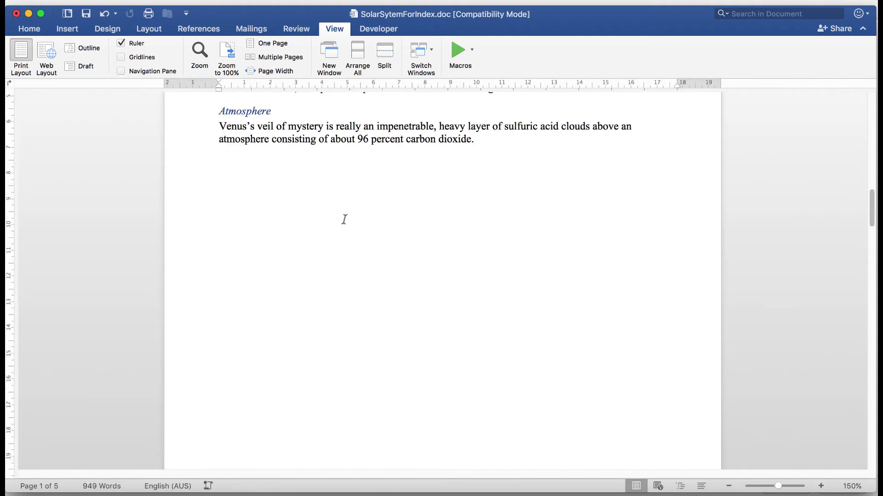
pyautogui.scroll(10, 344, 220)
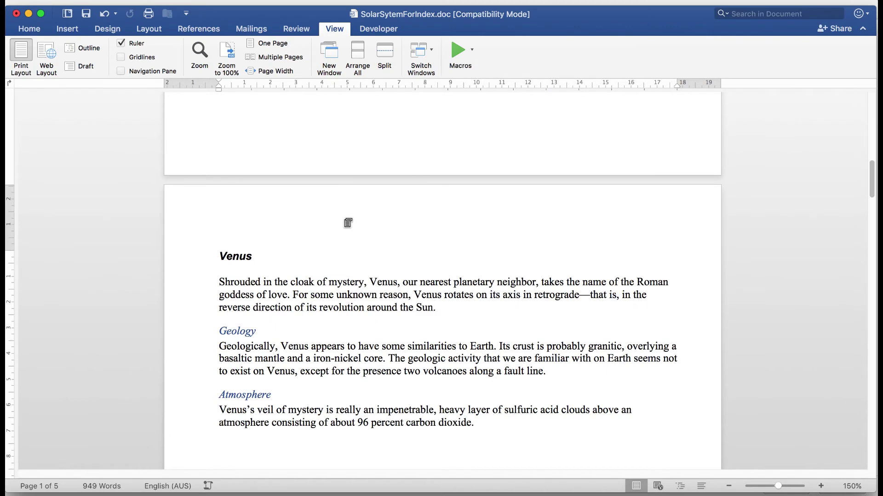
pyautogui.scroll(-8, 344, 222)
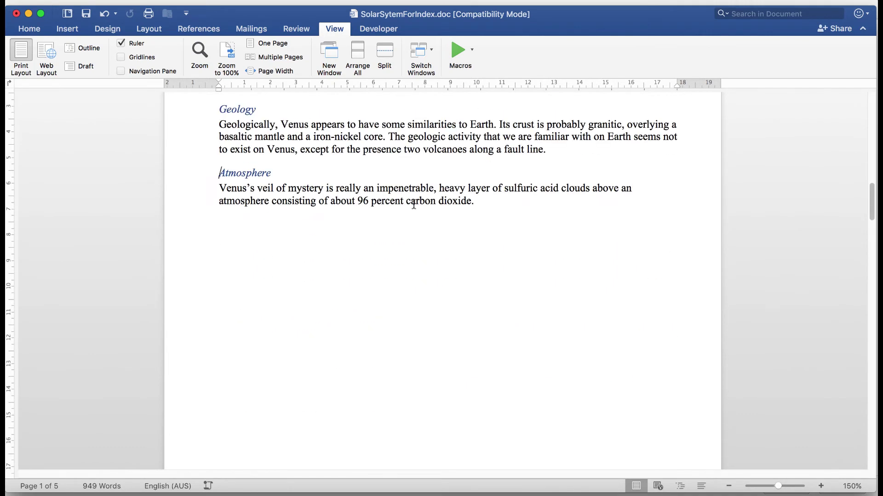
pyautogui.click(480, 201)
pyautogui.press('Return')
pyautogui.write('Weigh')
pyautogui.write('t')
pyautogui.press('Return')
pyautogui.write('1000 t')
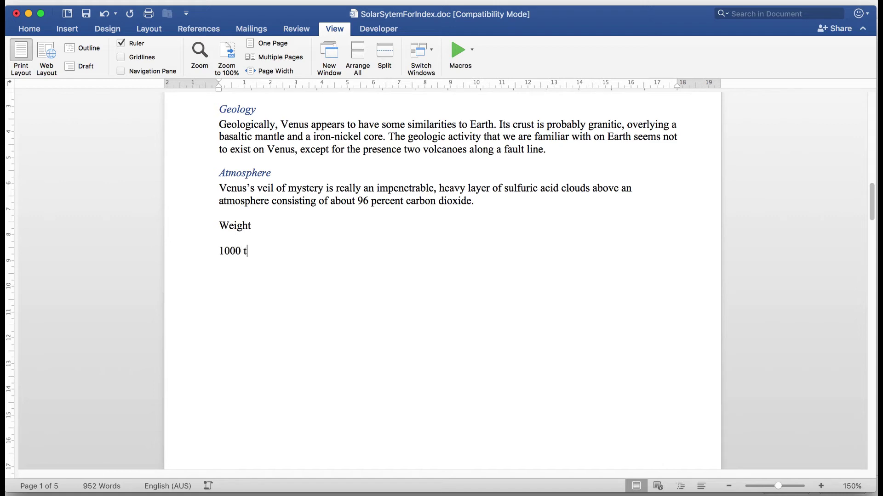
pyautogui.write('ons')
# Step: Apply the Heading 3 style to the Weight line and compare it with the Venus heading
pyautogui.click(26, 30)
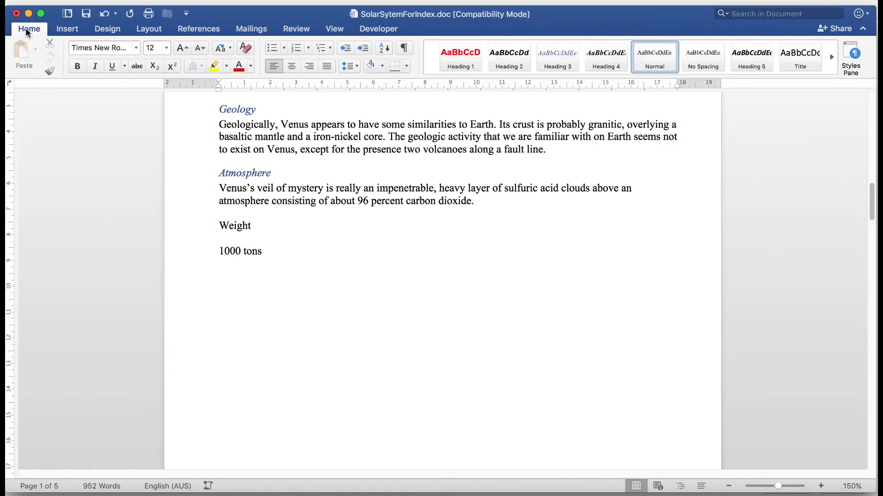
pyautogui.click(234, 226)
pyautogui.click(559, 54)
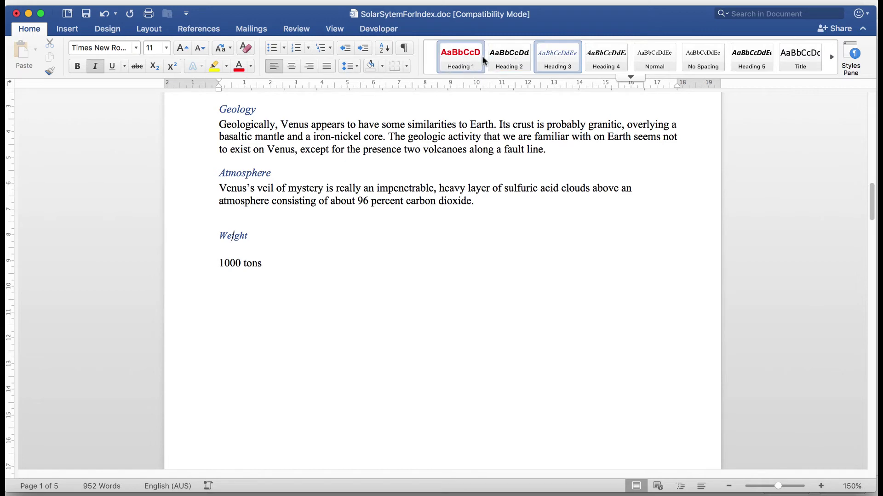
pyautogui.scroll(5, 438, 247)
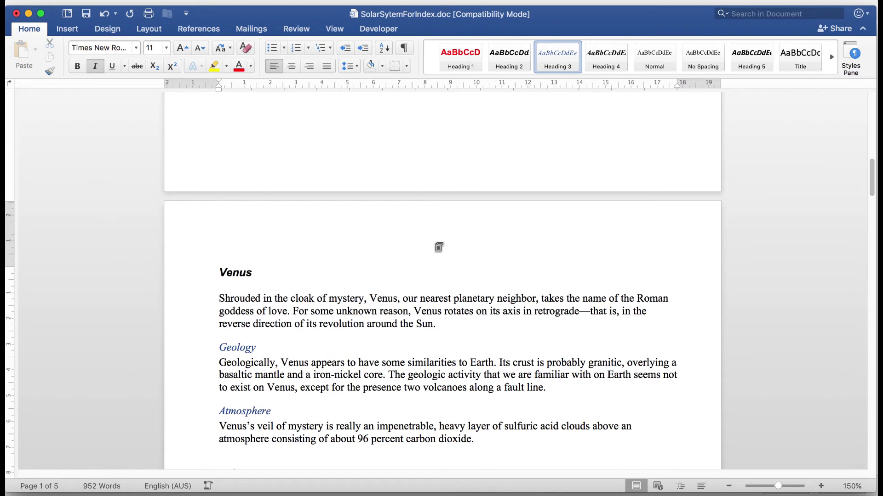
pyautogui.click(236, 273)
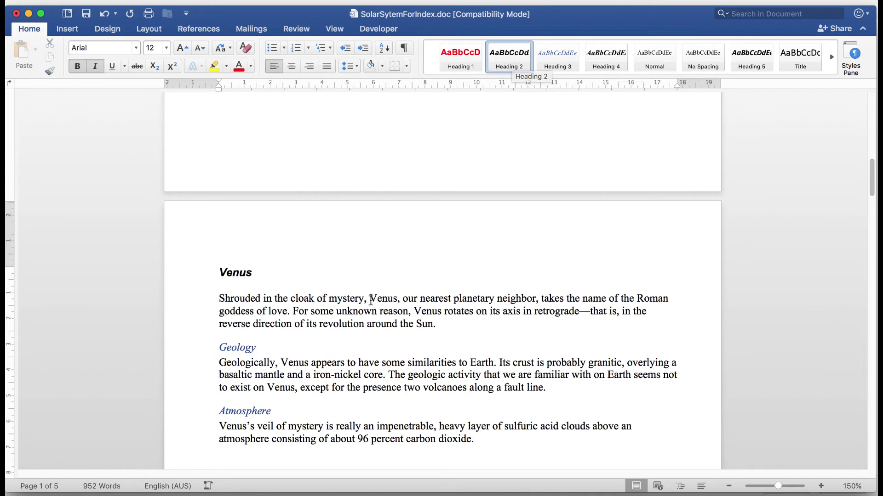
pyautogui.scroll(-5, 370, 300)
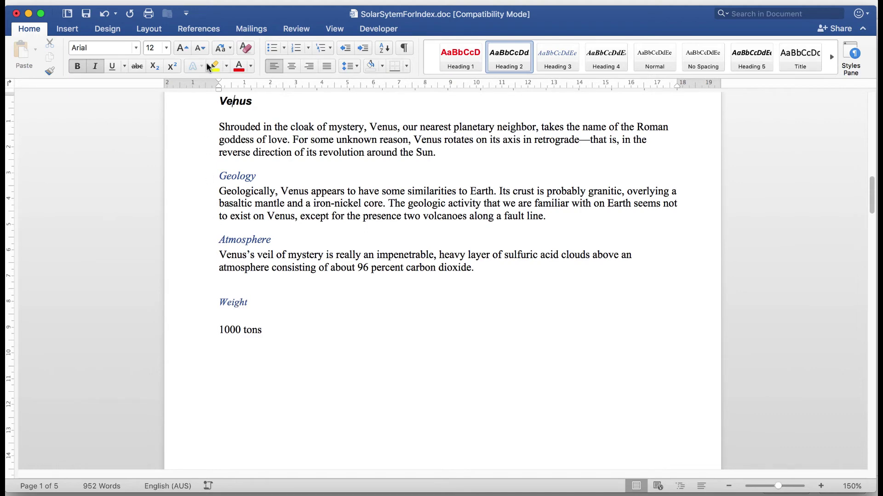
# Step: Mark an index entry with main entry Venus and subentry Weight, then close the dialog
pyautogui.click(200, 30)
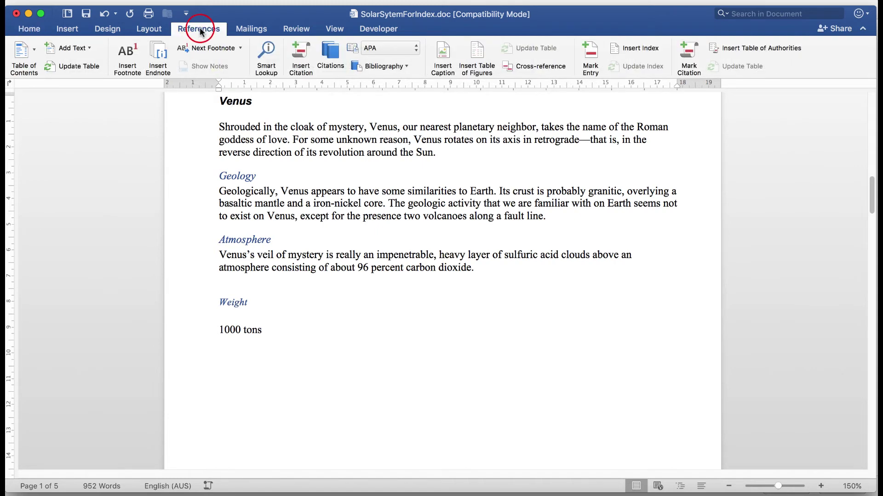
pyautogui.click(591, 51)
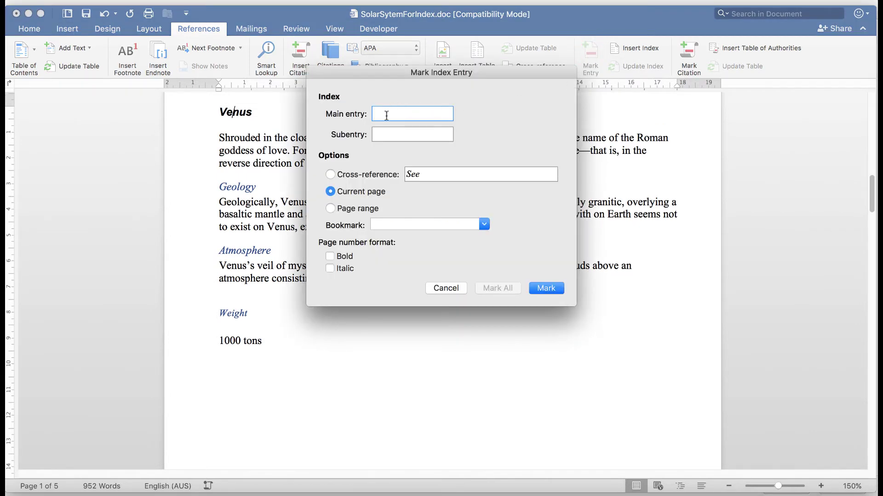
pyautogui.write('Venus')
pyautogui.click(386, 133)
pyautogui.write('Weight')
pyautogui.click(546, 289)
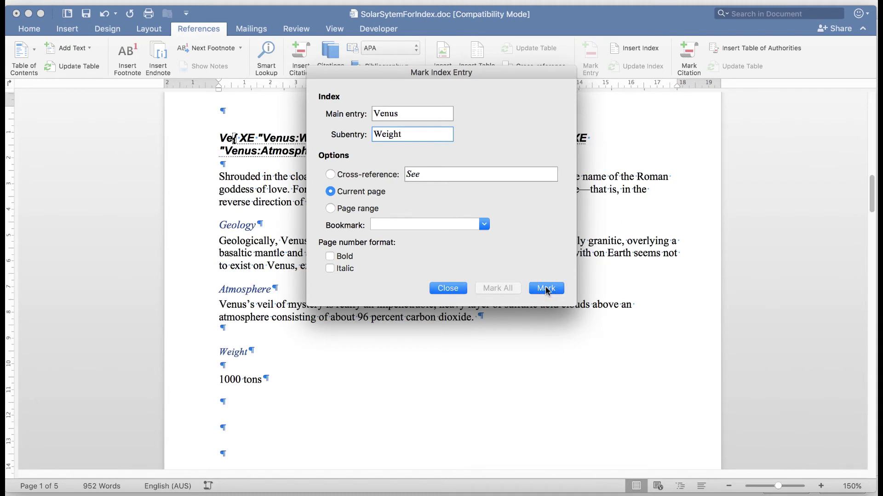
pyautogui.click(445, 289)
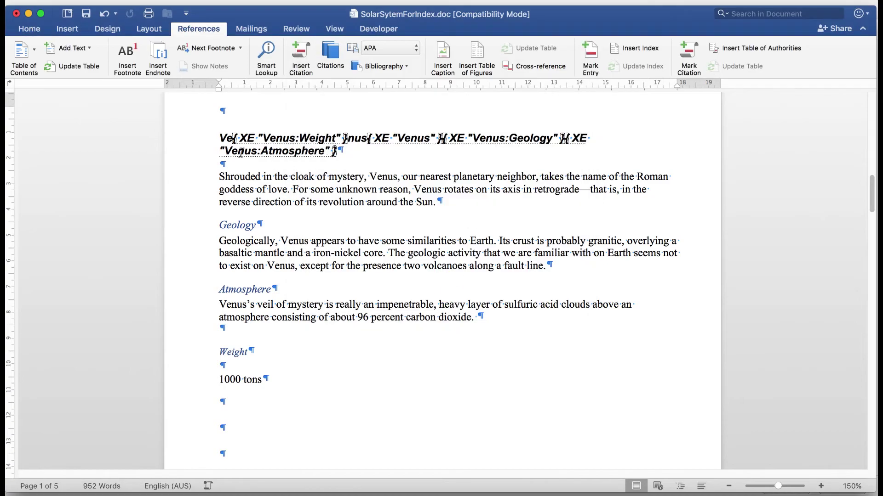
# Step: Update the index at the document's end so it lists Weight under Venus
pyautogui.scroll(-15, 183, 241)
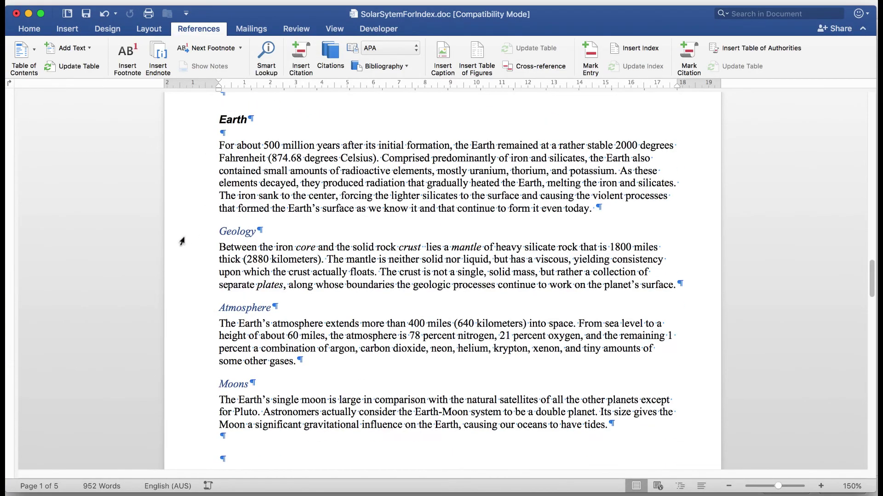
pyautogui.scroll(-20, 183, 239)
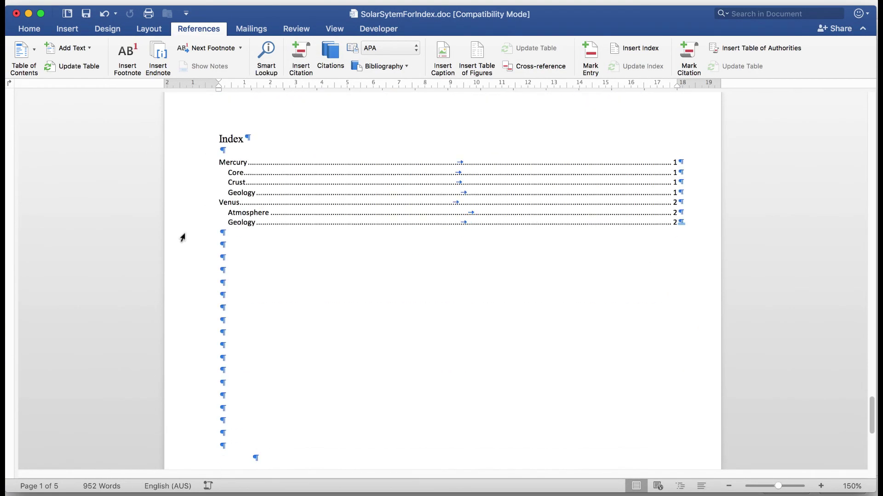
pyautogui.click(354, 167)
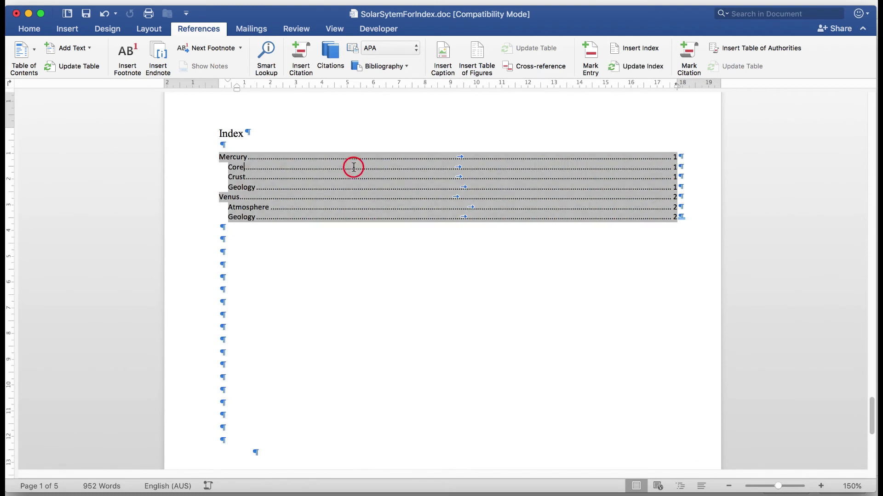
pyautogui.click(637, 67)
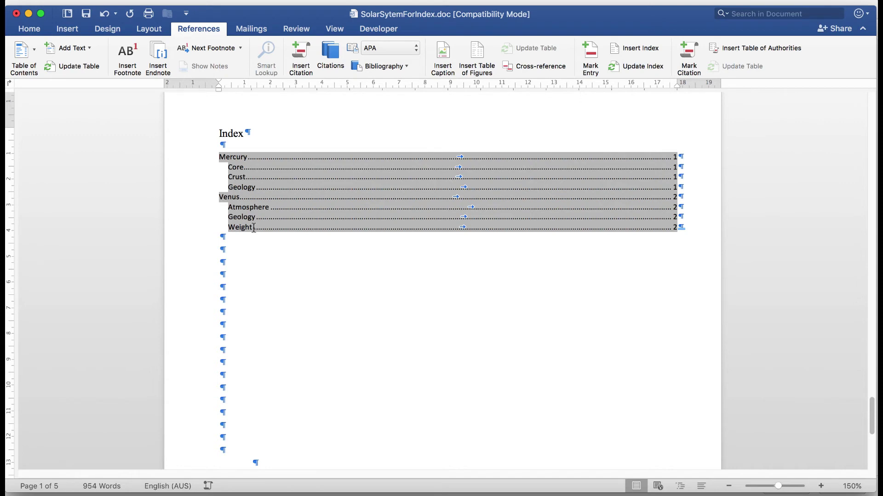
# Step: Deselect the finished index, turn off Show/Hide ¶, and scroll back to the red title
pyautogui.click(332, 271)
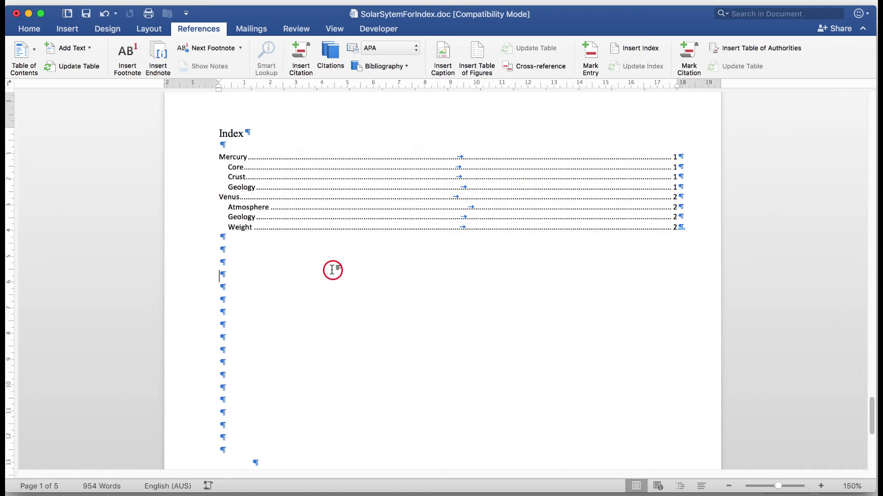
pyautogui.click(29, 29)
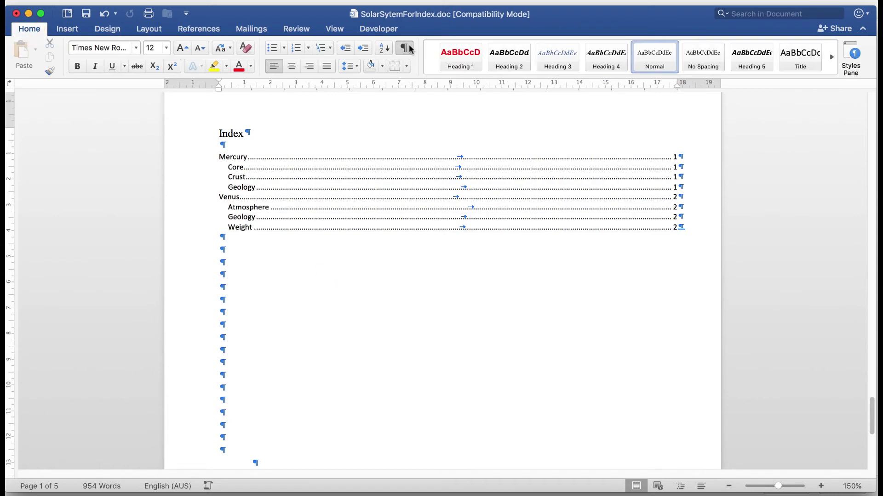
pyautogui.click(405, 47)
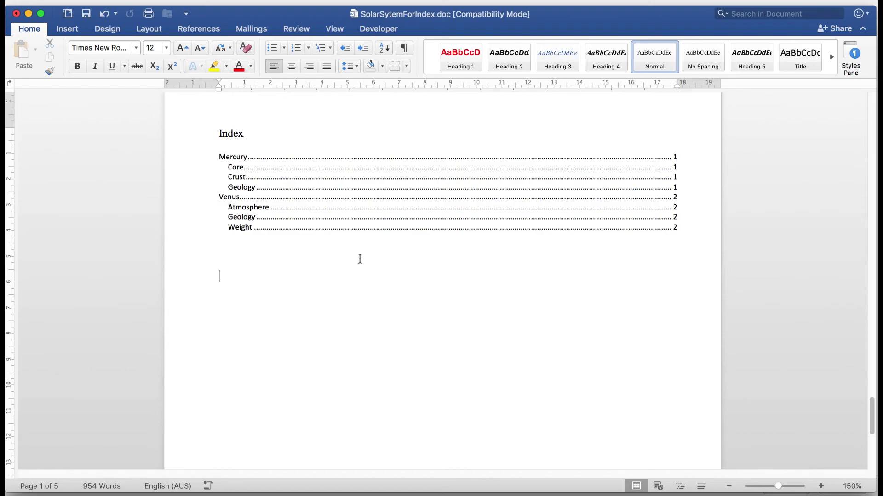
pyautogui.scroll(20, 359, 258)
pyautogui.scroll(15, 365, 229)
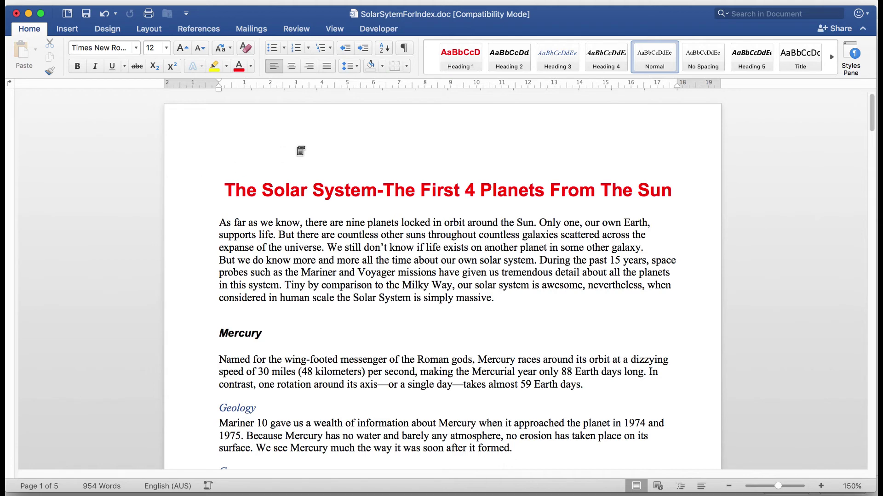
pyautogui.click(239, 334)
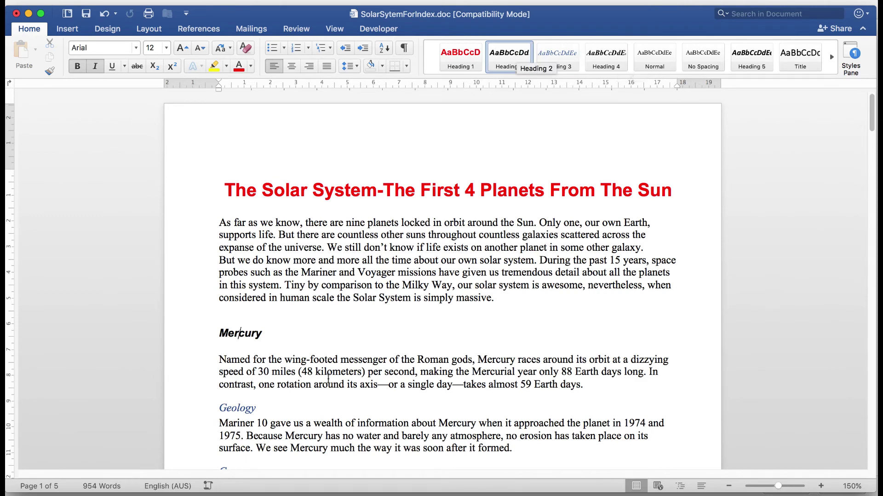
pyautogui.click(241, 408)
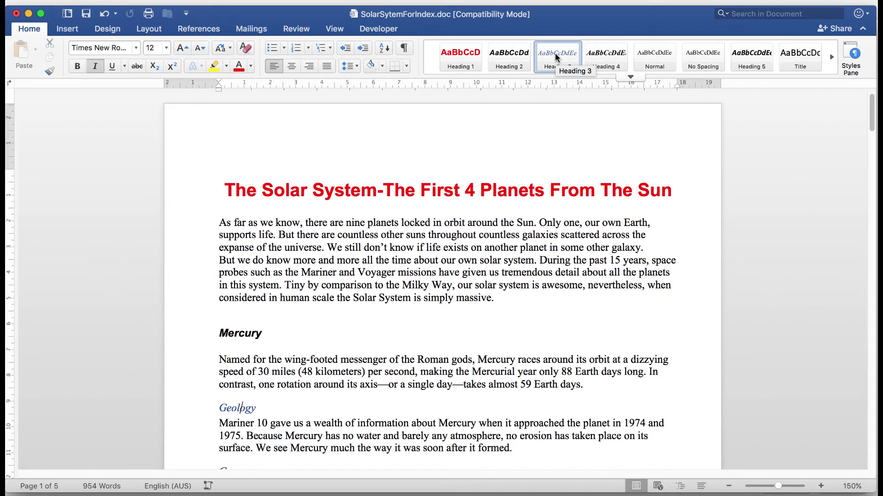
pyautogui.click(220, 189)
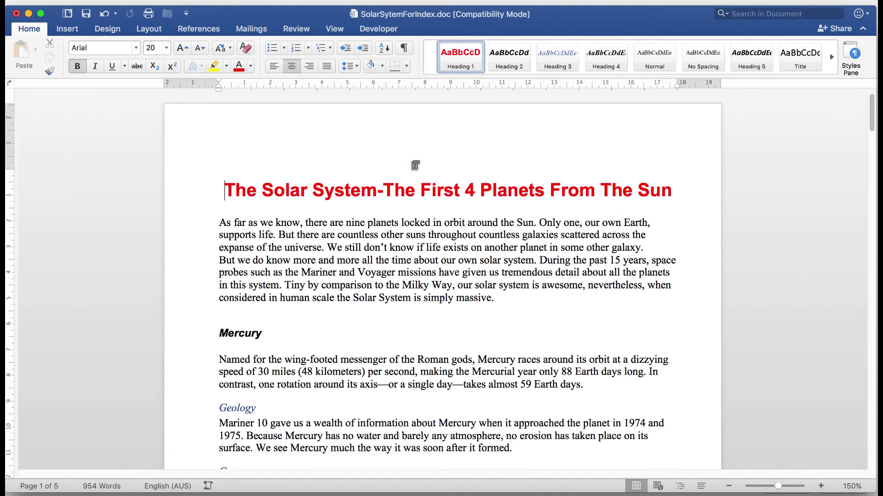
# Step: Insert a blank page before the solar system title
pyautogui.click(68, 30)
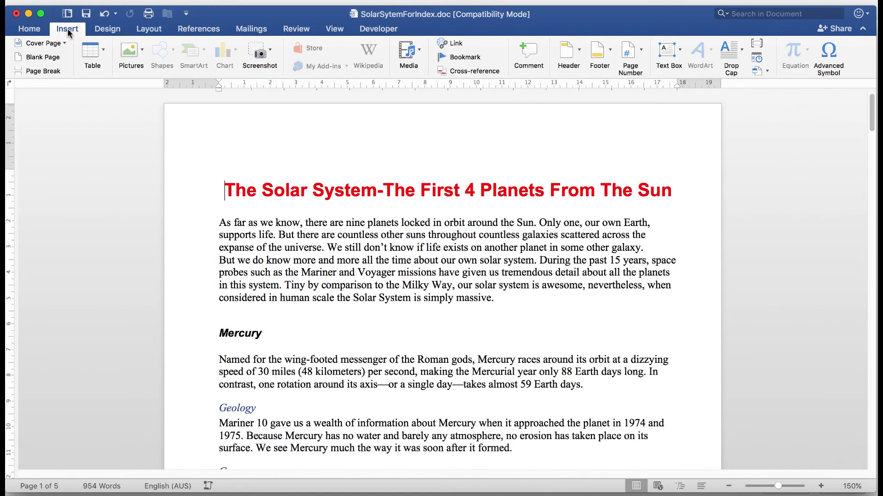
pyautogui.click(49, 58)
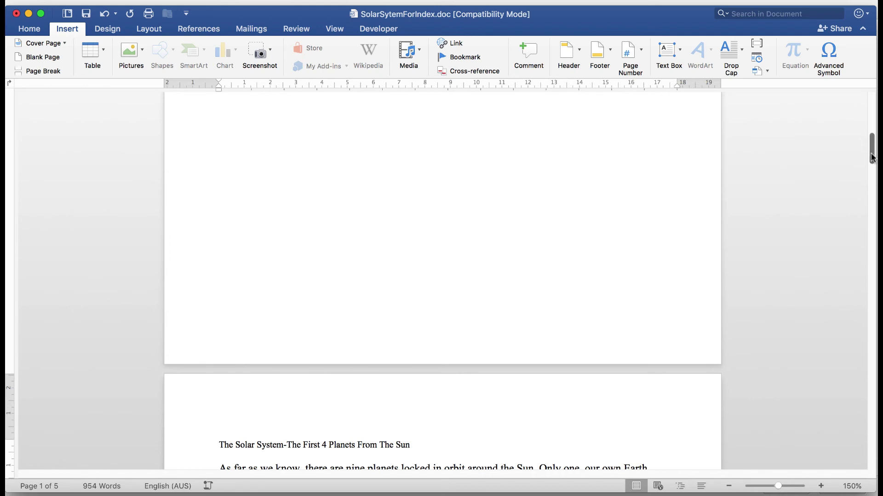
pyautogui.moveTo(872, 158); pyautogui.dragTo(872, 119)
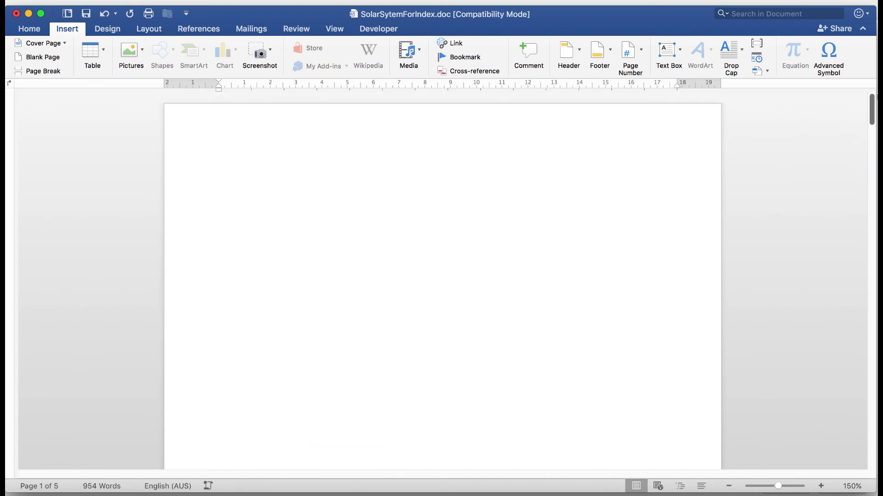
# Step: Left-align the empty line on the new blank first page
pyautogui.click(232, 175)
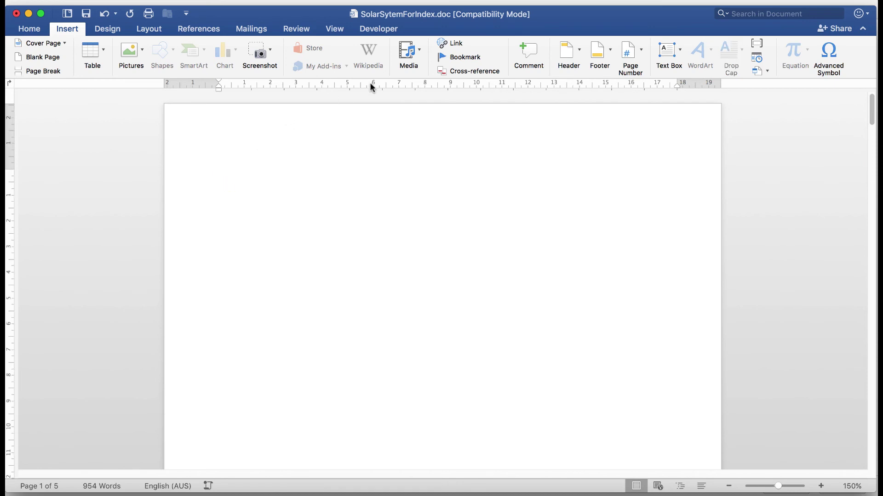
pyautogui.click(33, 27)
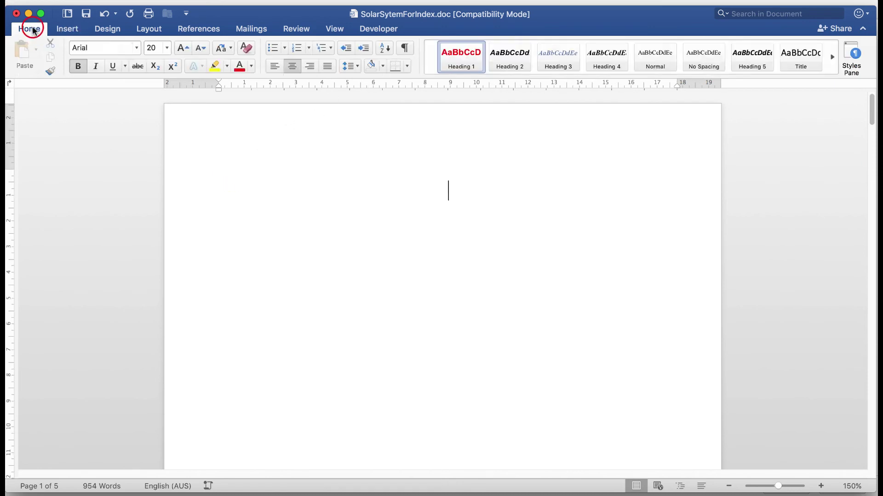
pyautogui.click(272, 67)
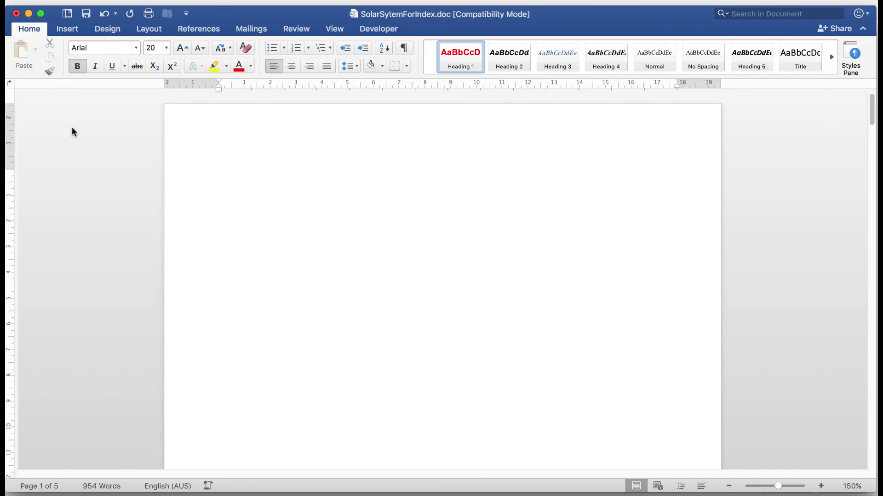
# Step: Insert a Classic table of contents from the References tab onto the blank first page
pyautogui.click(209, 30)
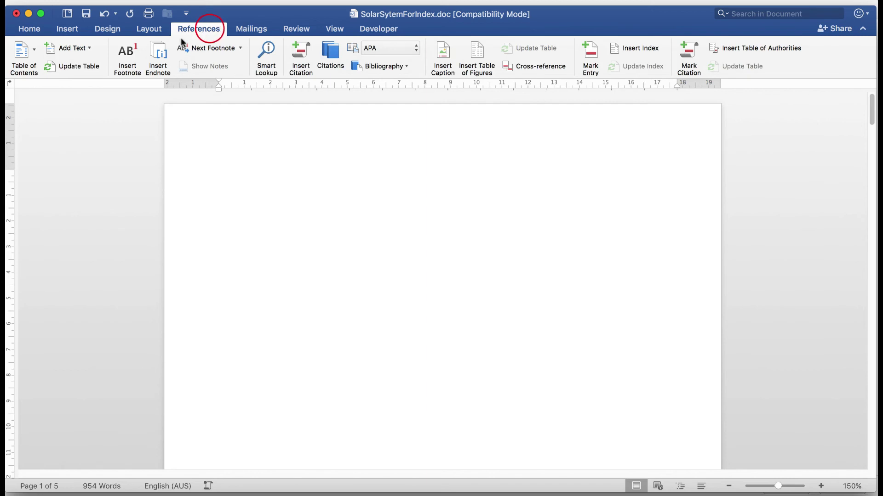
pyautogui.click(21, 54)
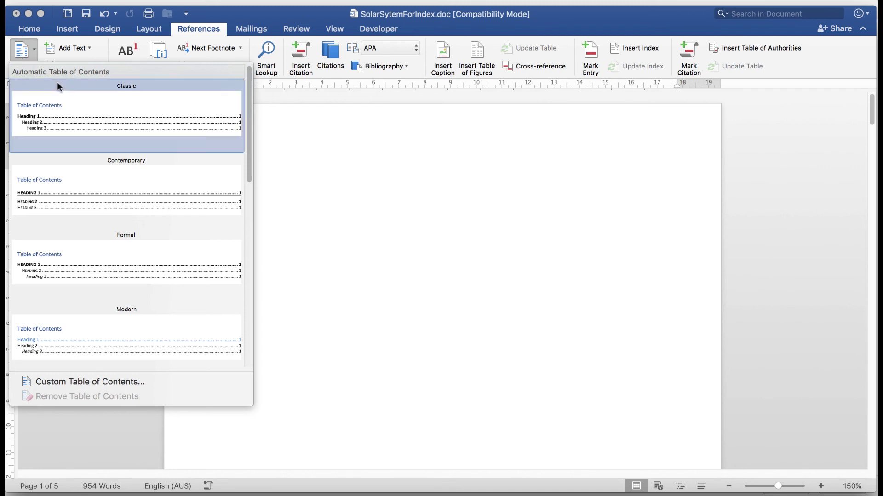
pyautogui.click(123, 113)
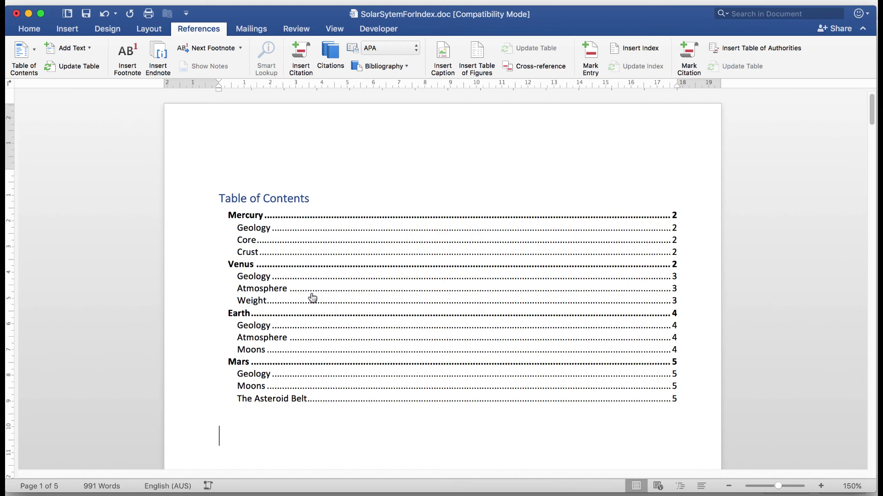
# Step: Test the contents links: jump to Earth's Geology, return to the top, then go to The Asteroid Belt
pyautogui.click(298, 329)
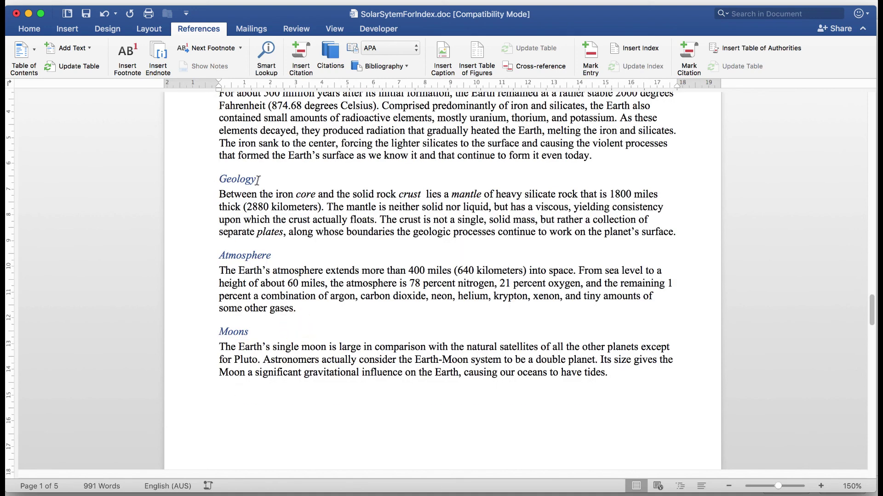
pyautogui.press('super+Home')
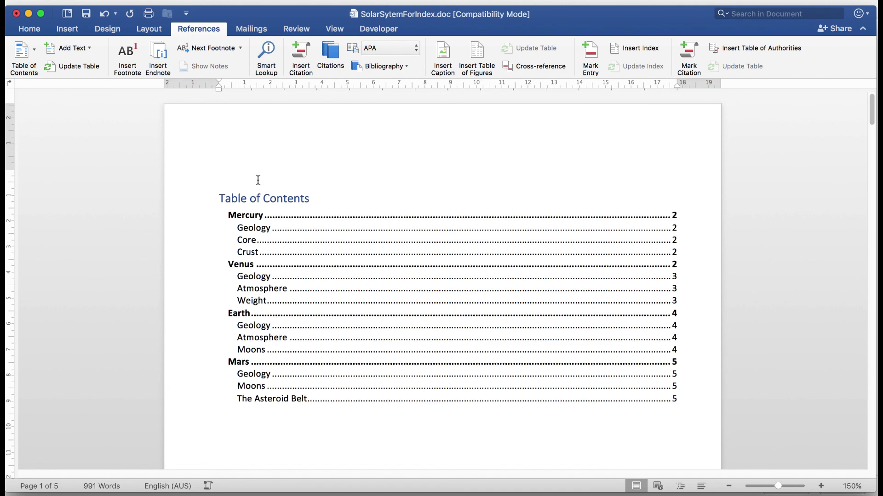
pyautogui.click(271, 399)
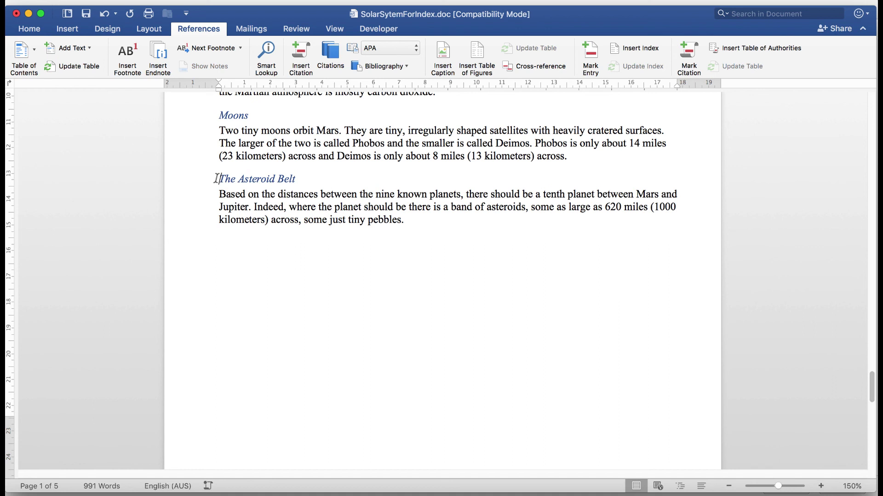
pyautogui.click(216, 179)
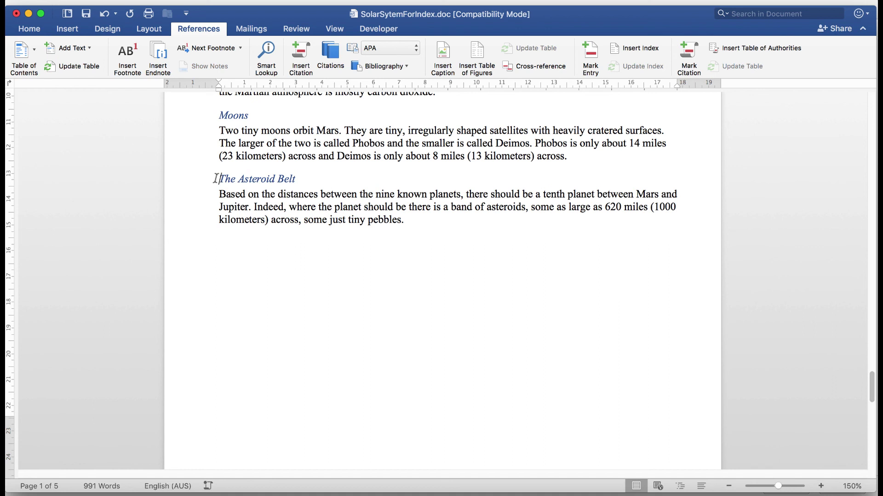